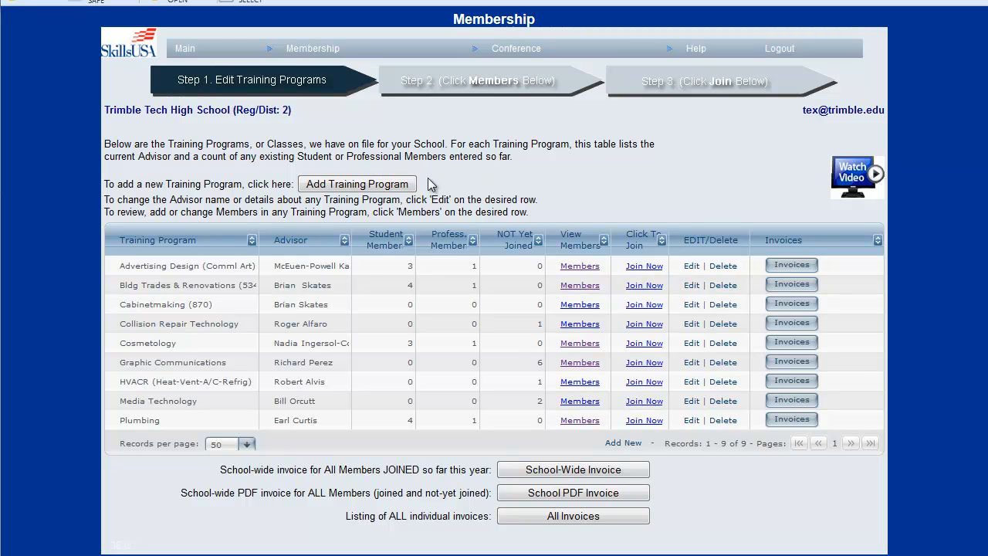
Step: Start a new training program entry and choose Culinary Arts as the training program
left_click(378, 184)
left_click(484, 217)
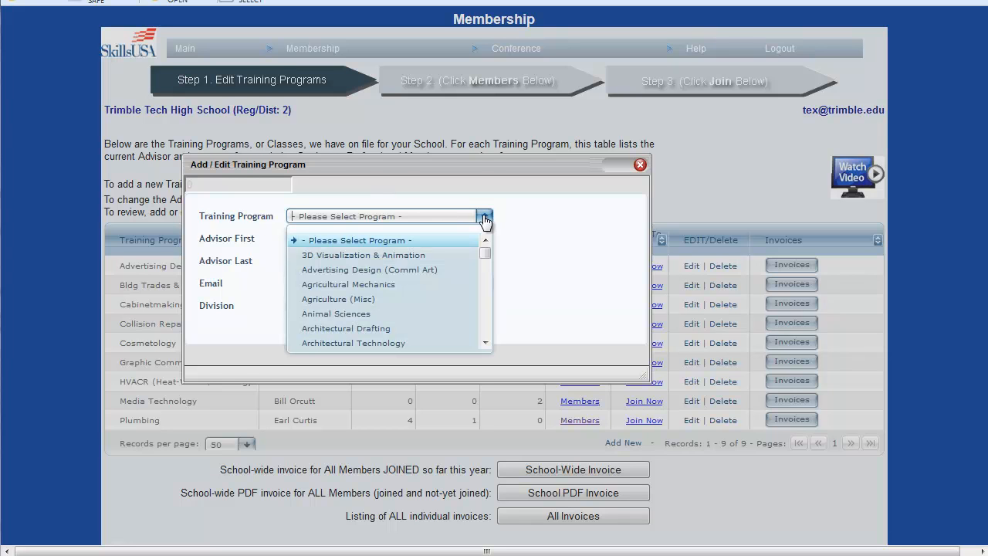
scroll(474, 229, "down", 1)
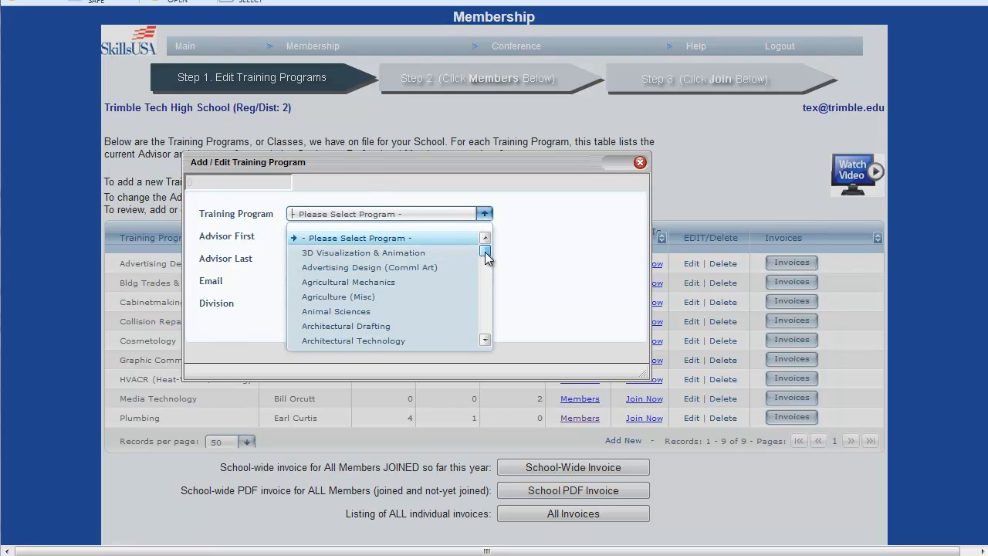
left_click_drag(484, 251, 486, 272)
scroll(440, 310, "down", 3)
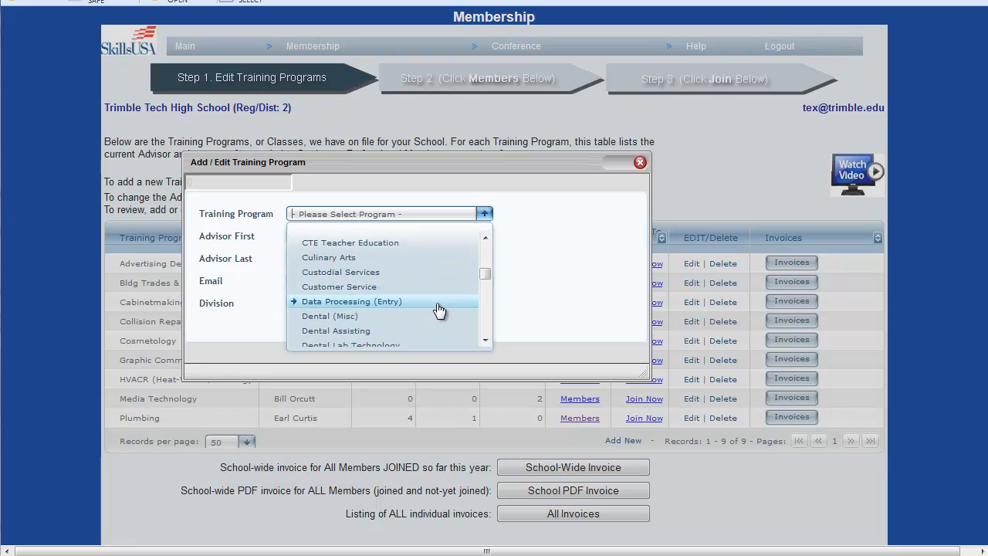
left_click(345, 261)
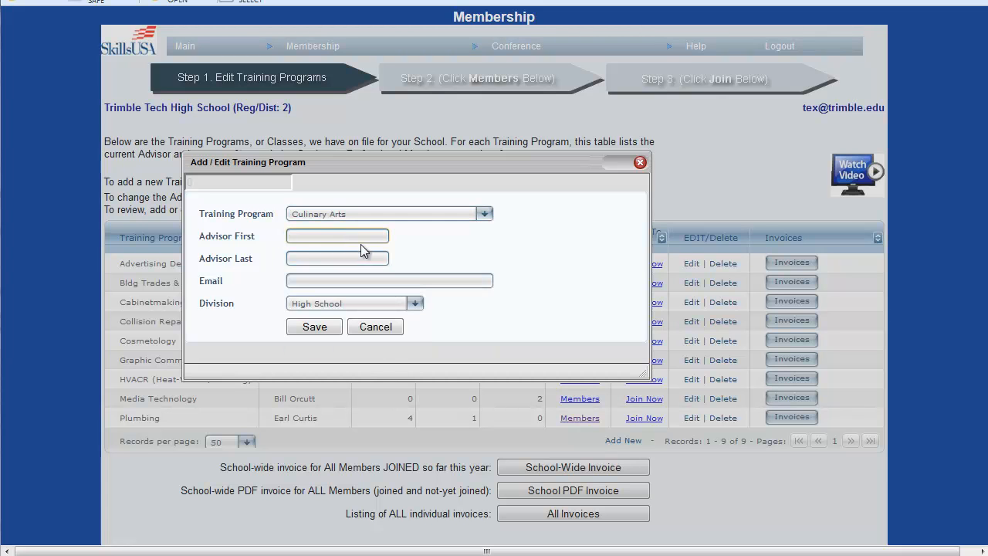
Step: Enter the advisor's first name, last name and email for Culinary Arts, keep the High School division, and save the program
key("Tab")
key("Tab")
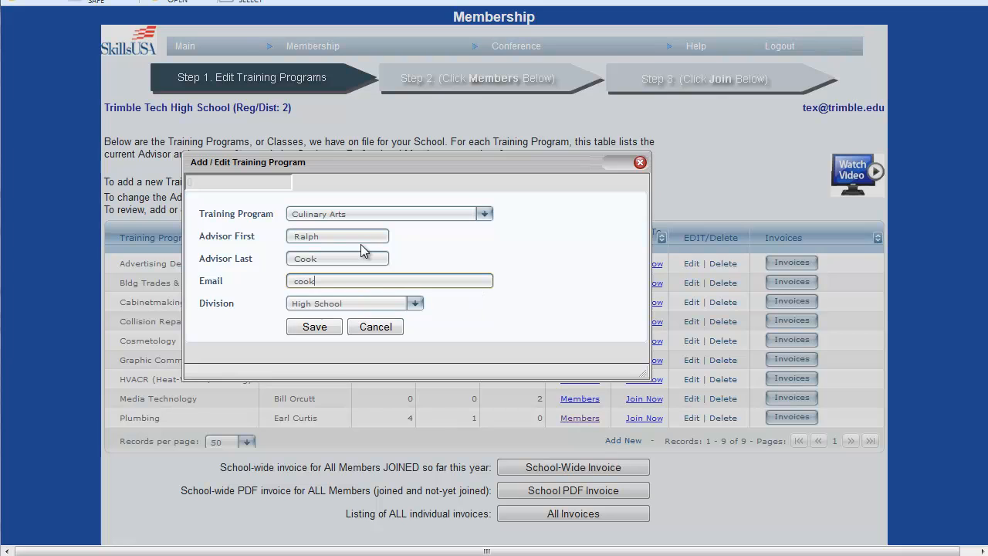
key("Tab")
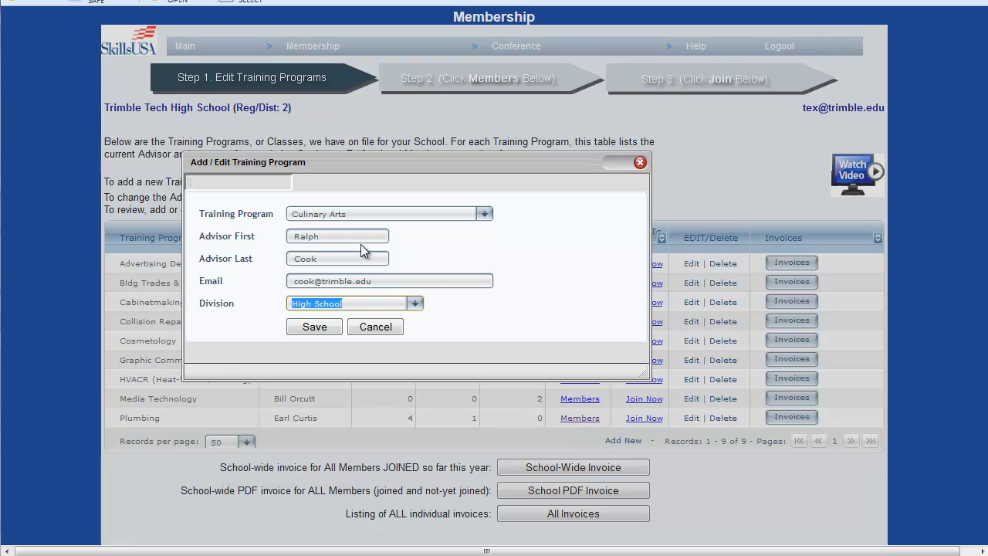
left_click(330, 331)
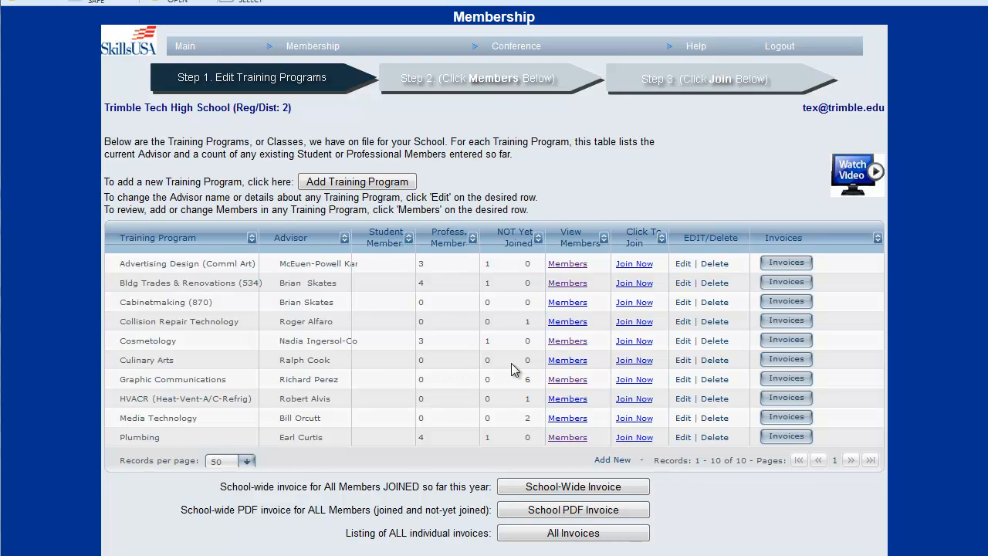
Step: Open the Culinary Arts member list and start a new member with the advisor's first and last name
left_click(564, 364)
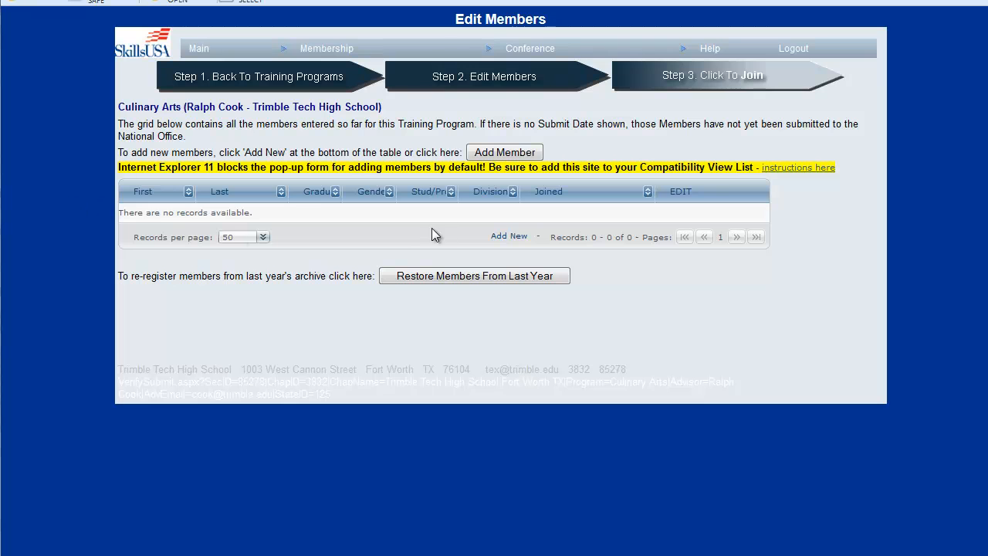
left_click(503, 152)
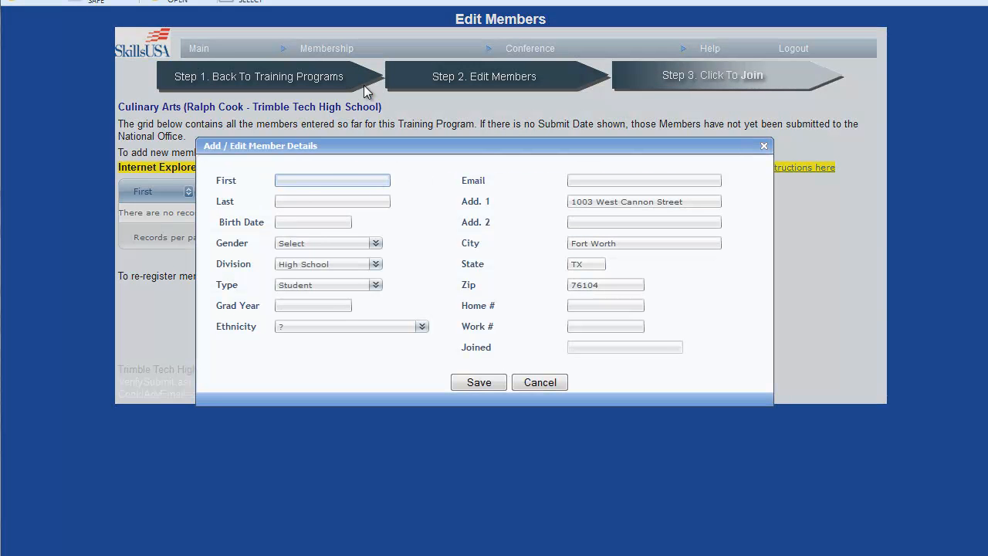
key("Tab")
key("Tab")
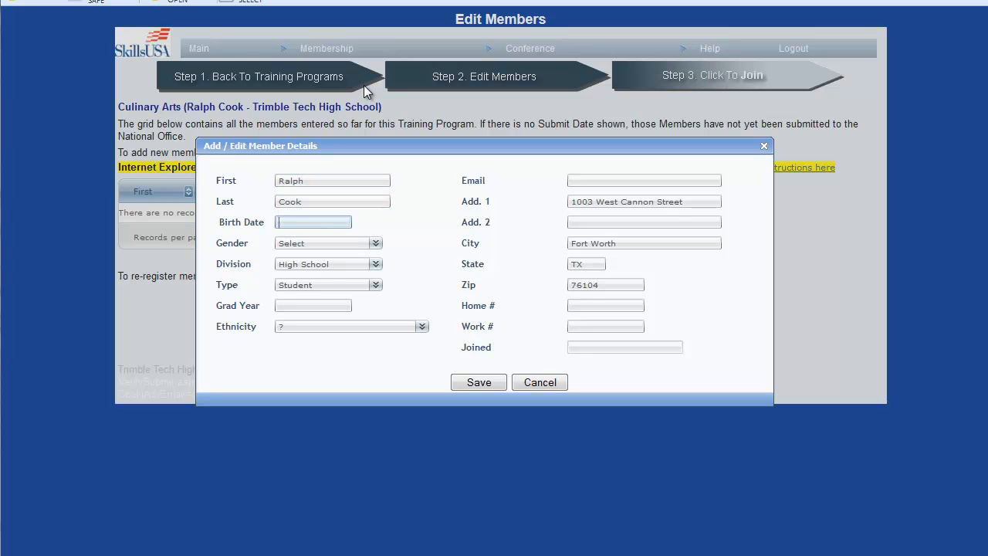
Step: Enter the advisor's birth date and set the gender to Male and the member type to Professional
type("5/4/1978")
key("Tab")
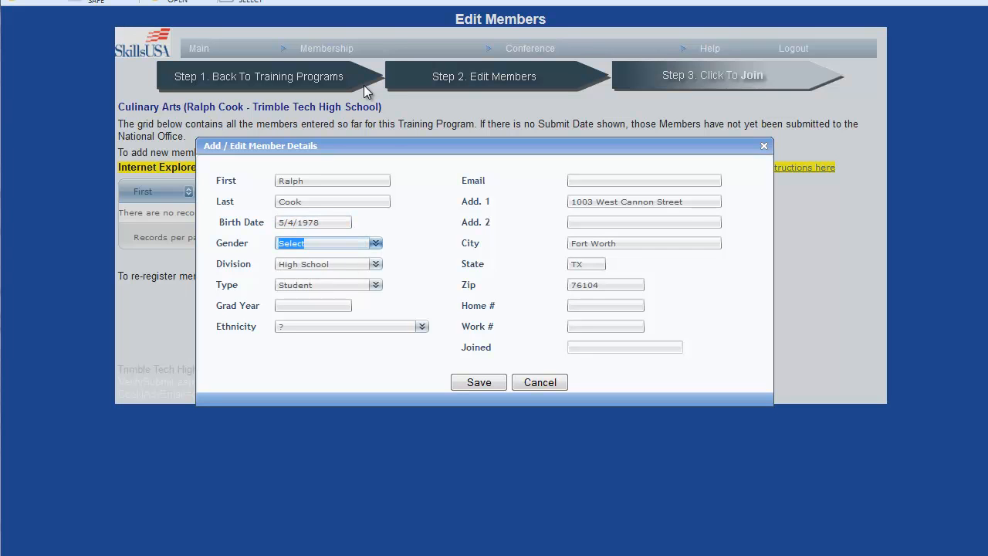
left_click(378, 243)
left_click(334, 275)
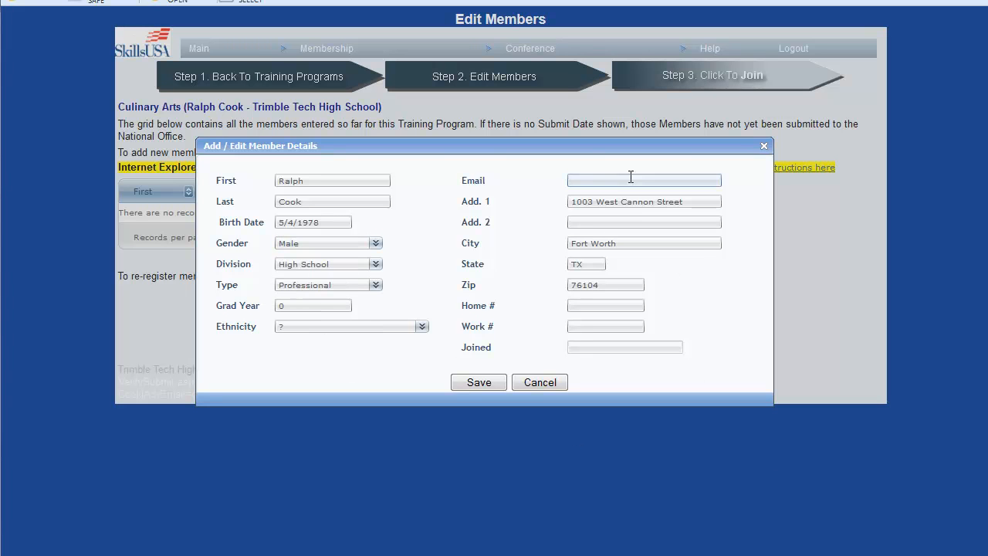
Step: Fill in the professional member's email and work phone number, then save the member
double_click(630, 178)
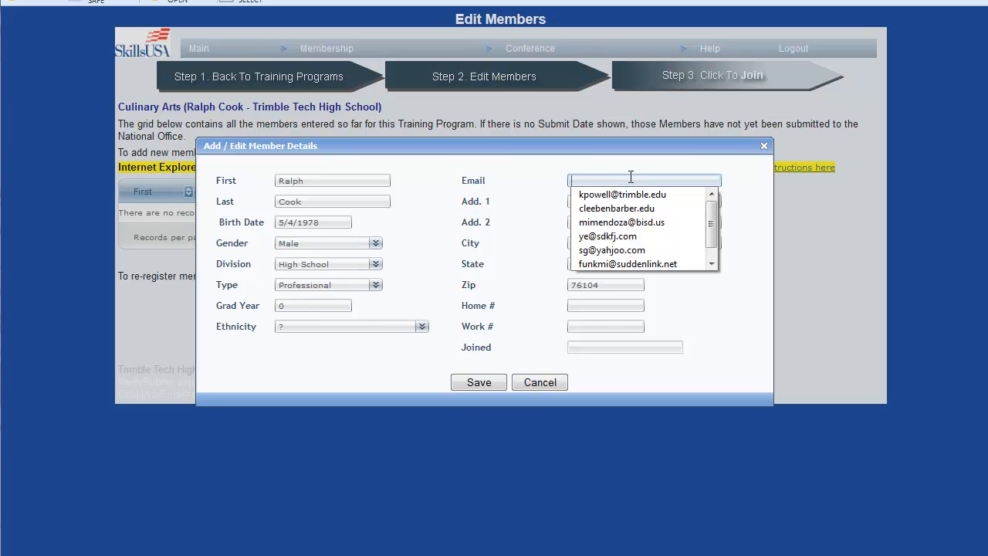
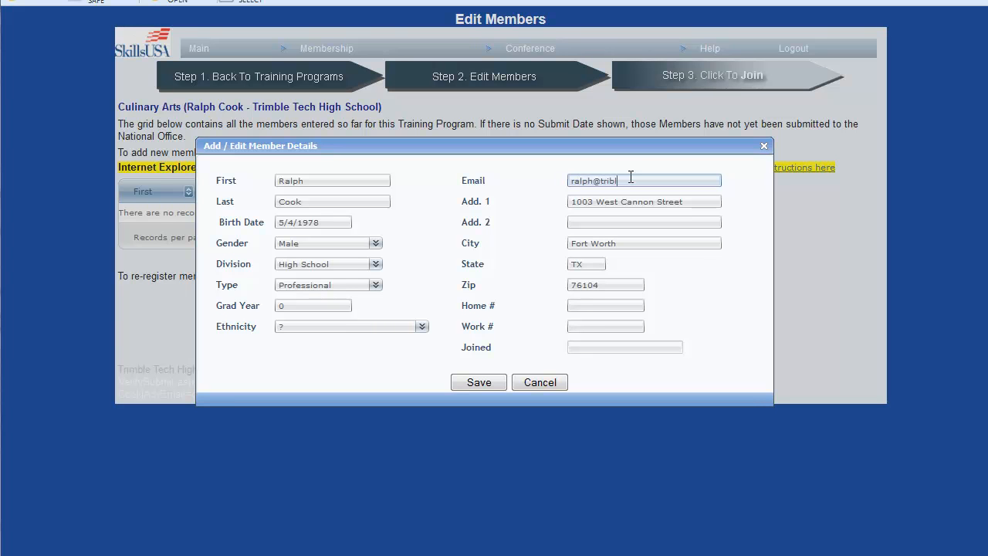
key("Tab")
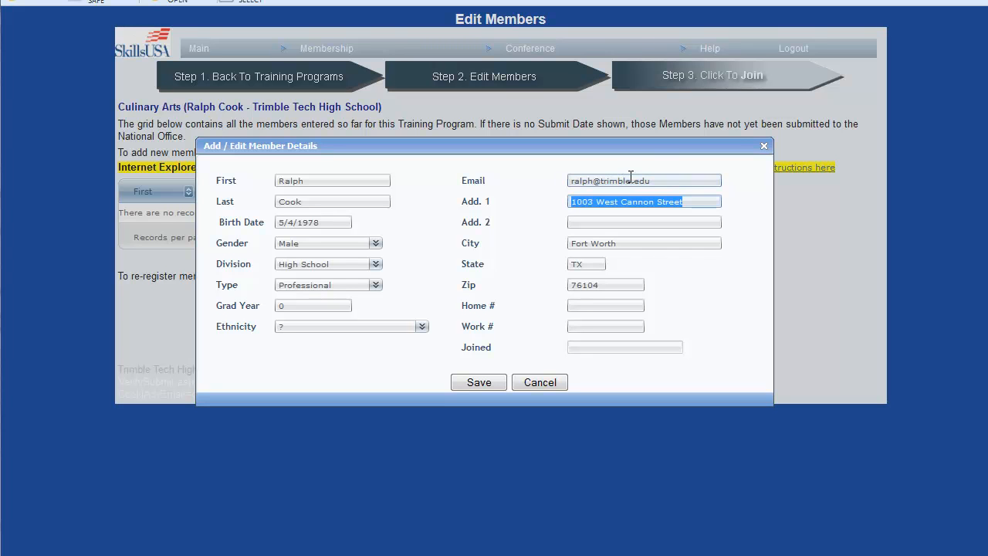
key("Tab")
left_click(617, 324)
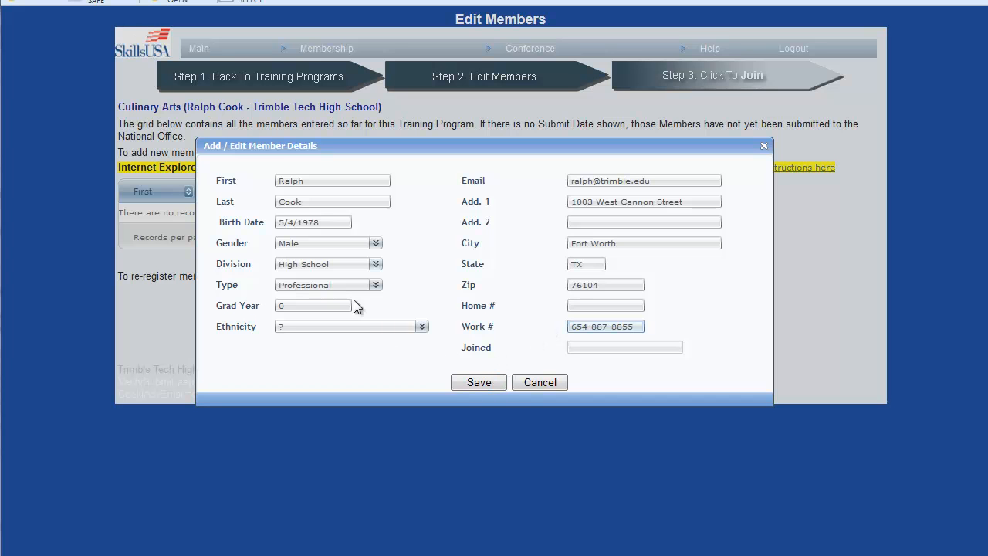
left_click(479, 381)
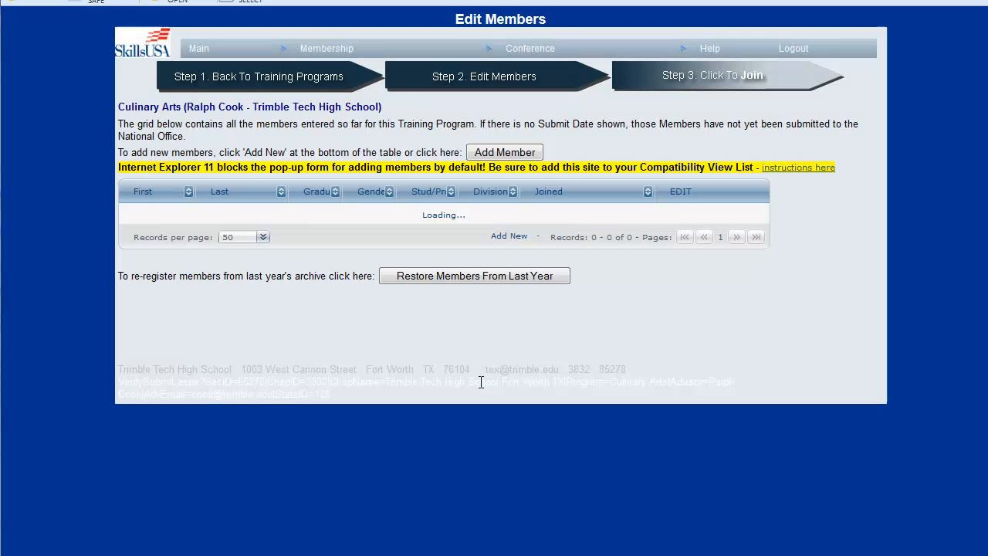
Step: Start a second member with a first and last name and try to save it with the Professional type
left_click(503, 153)
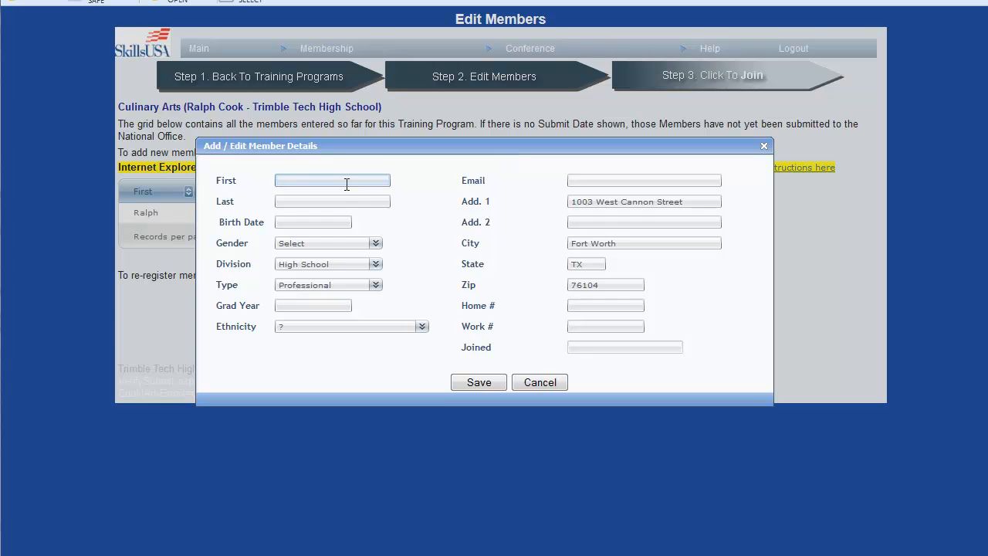
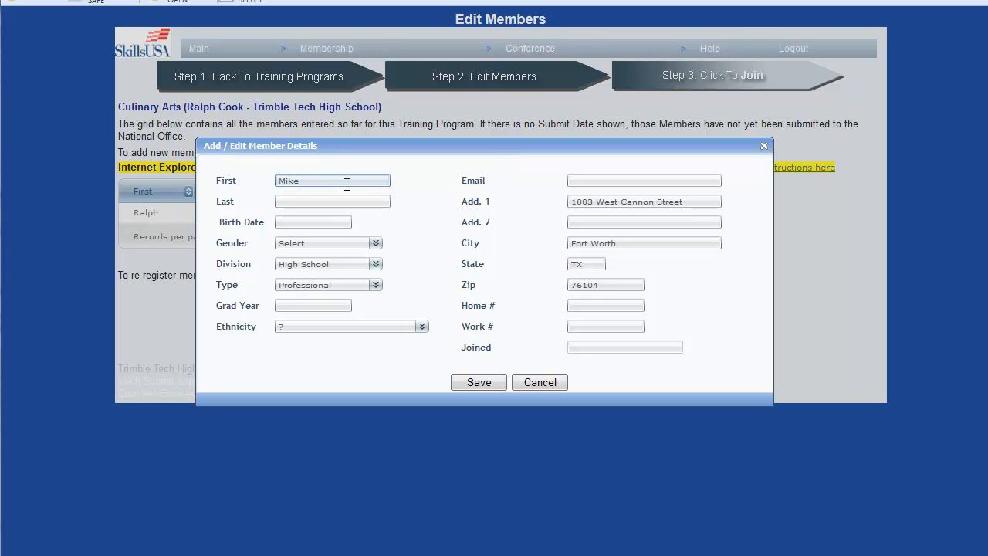
key("Tab")
key("Tab")
left_click(465, 383)
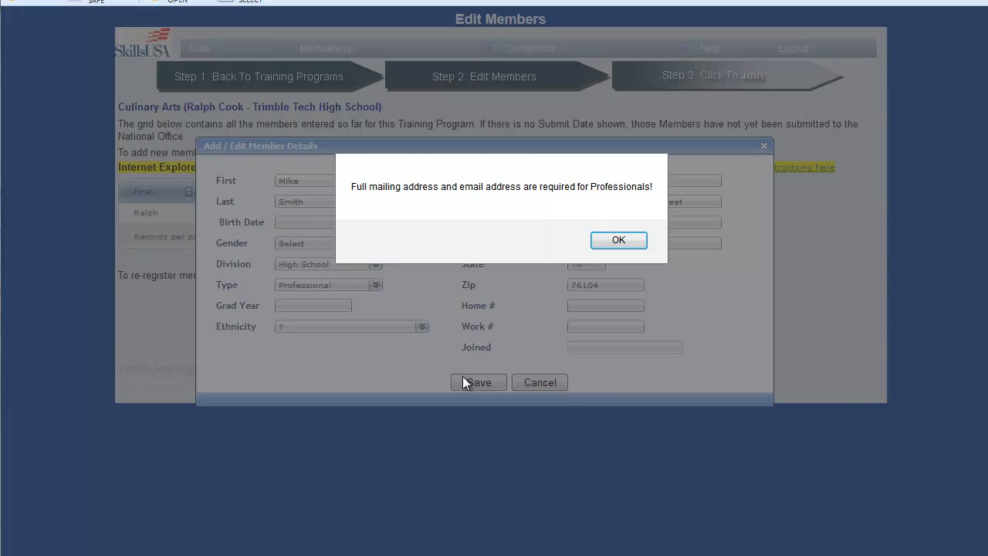
left_click(637, 243)
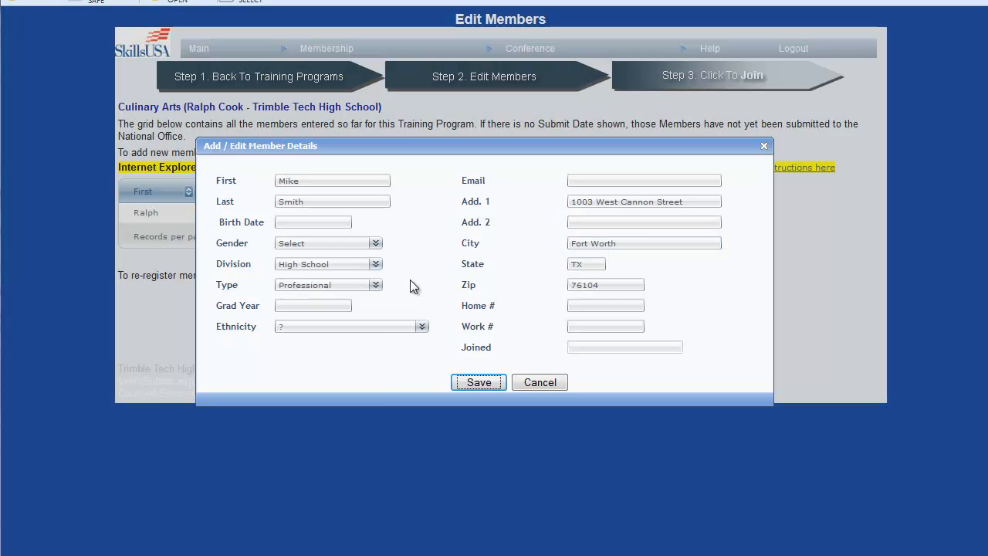
Step: Change the second member's type to Student and save the record
left_click(371, 287)
left_click(369, 299)
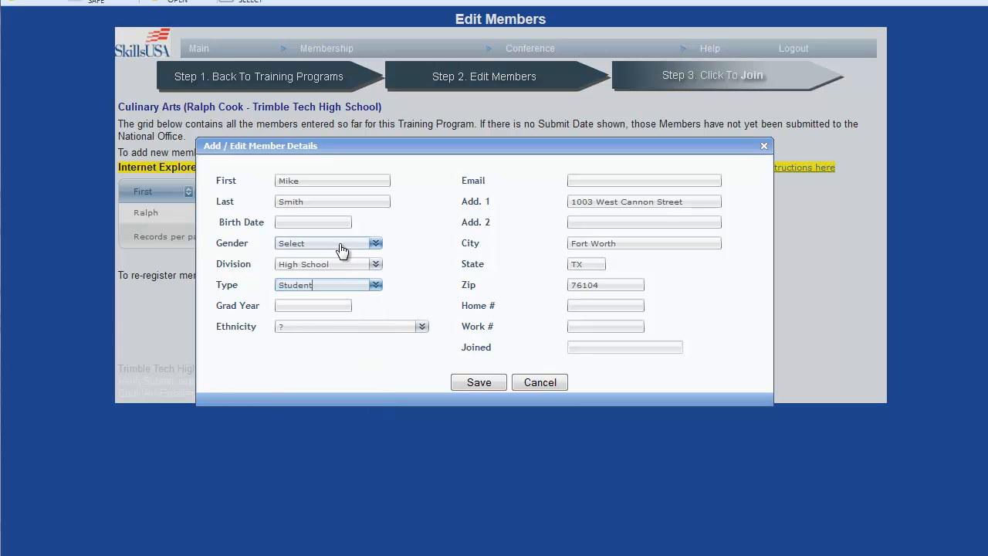
left_click(476, 387)
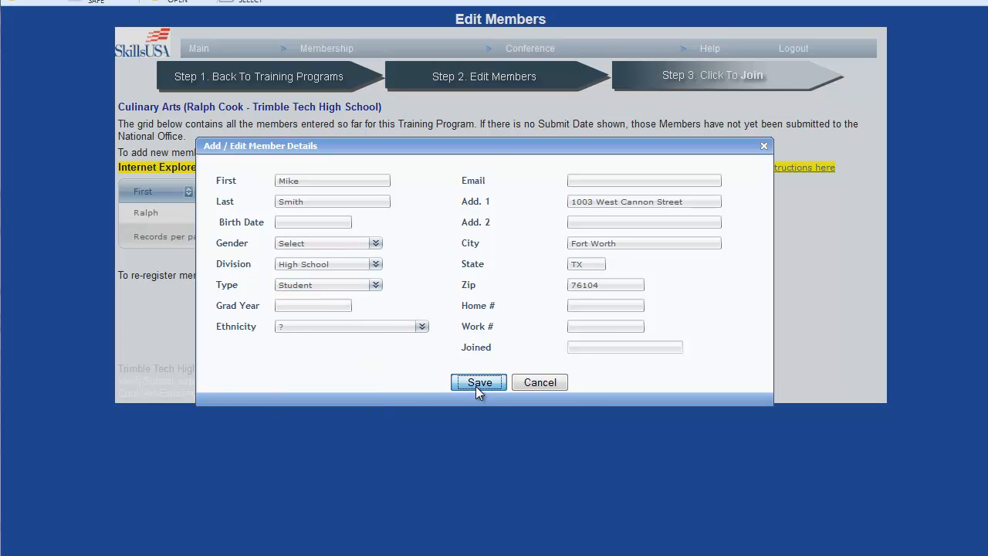
Step: Add another High School student member by entering only the first and last name, and save the record
left_click(525, 157)
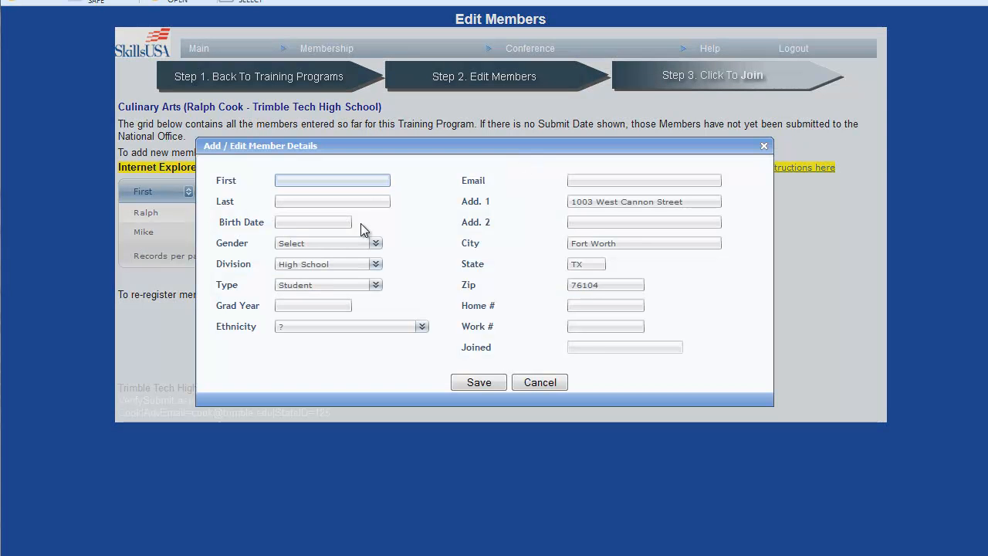
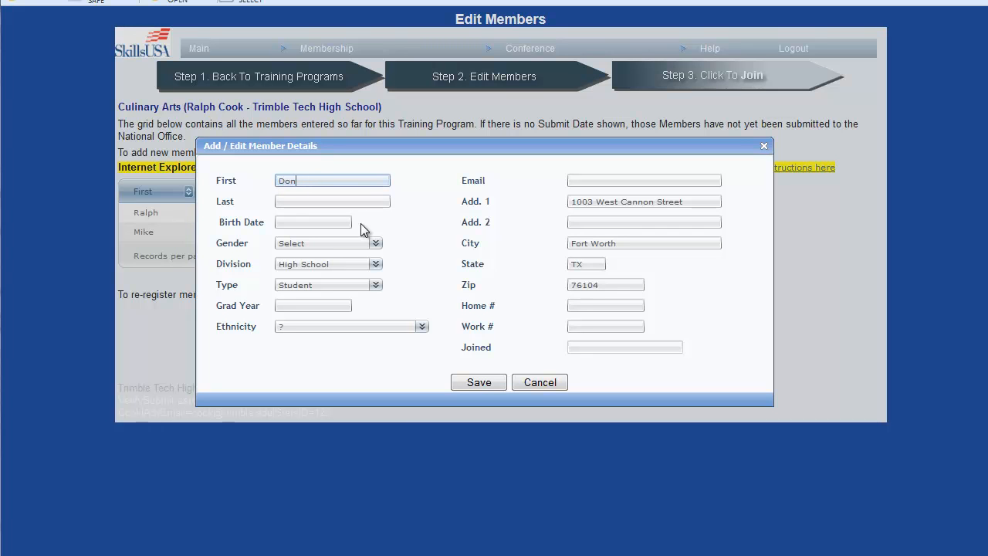
key("Tab")
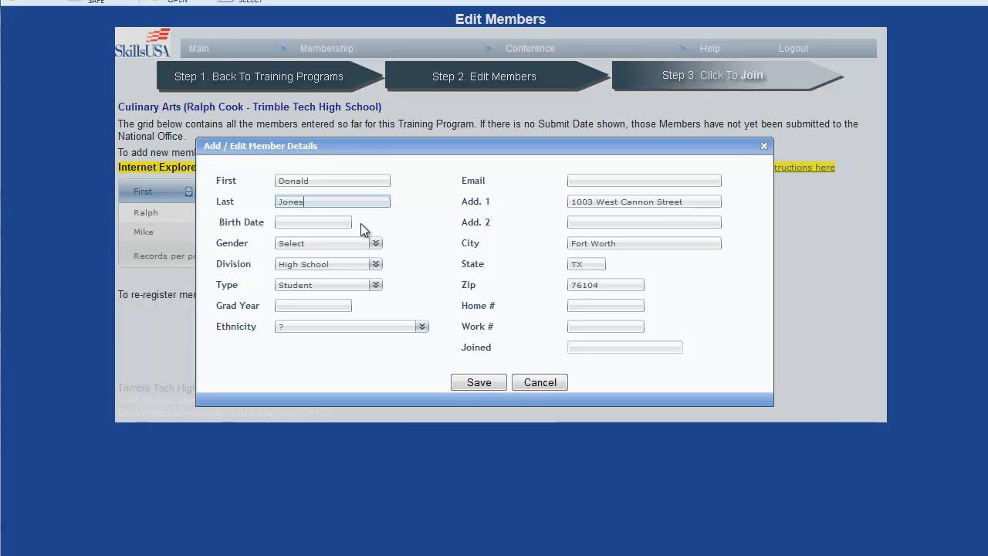
left_click(480, 383)
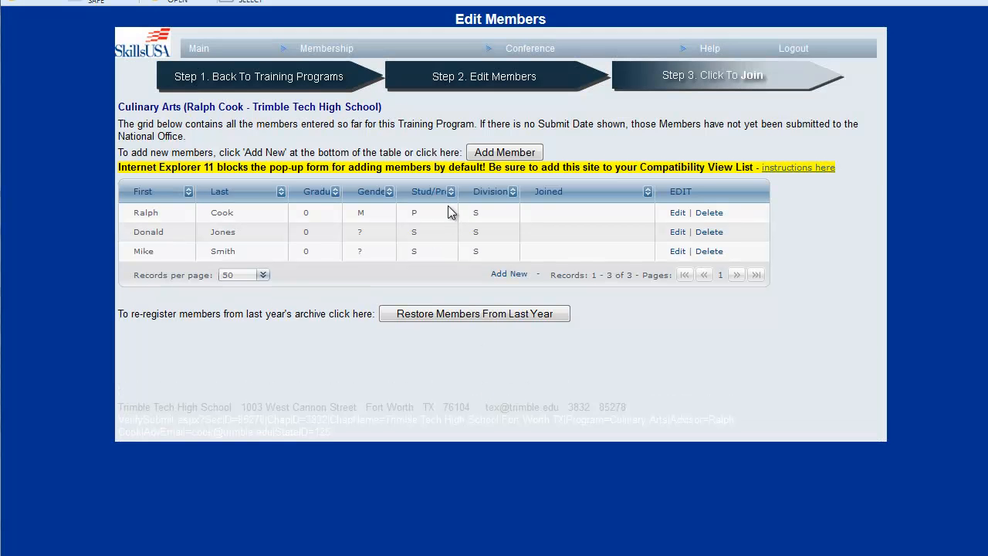
Step: Start a third student member record and enter the student's first and last name
left_click(501, 157)
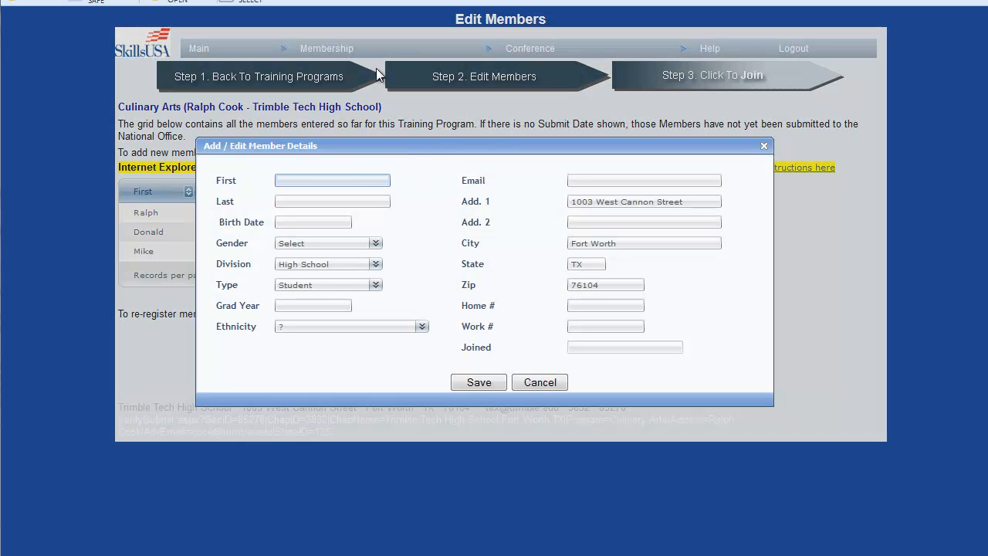
key("Tab")
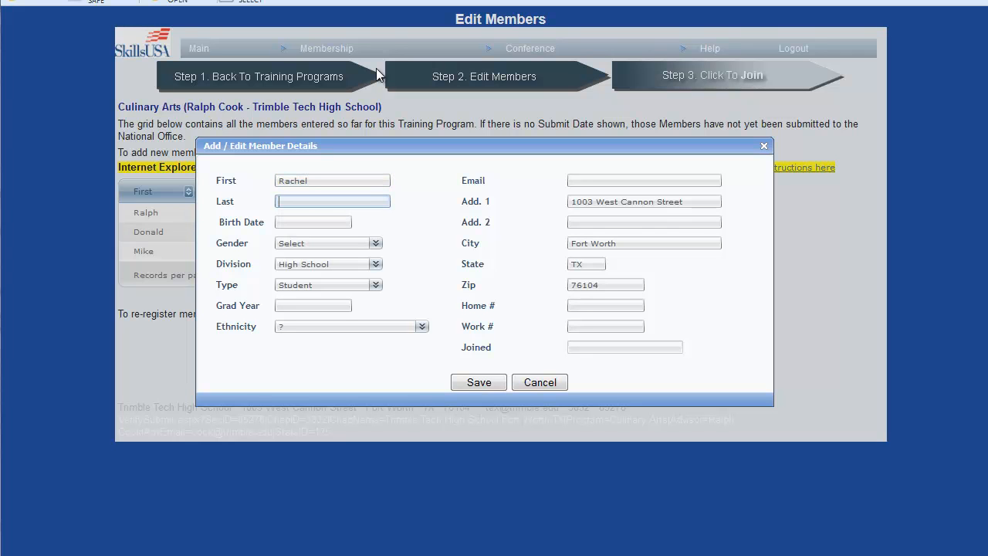
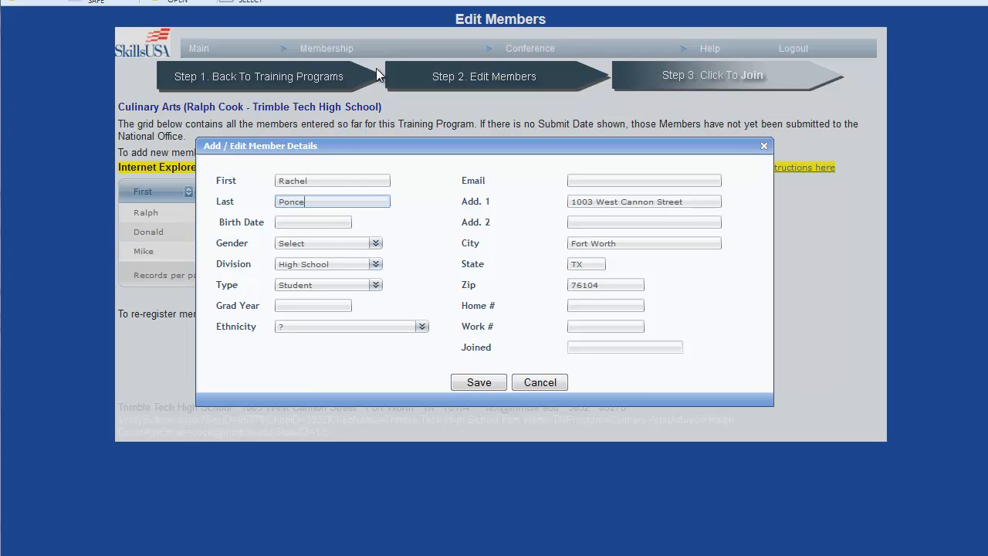
key("Tab")
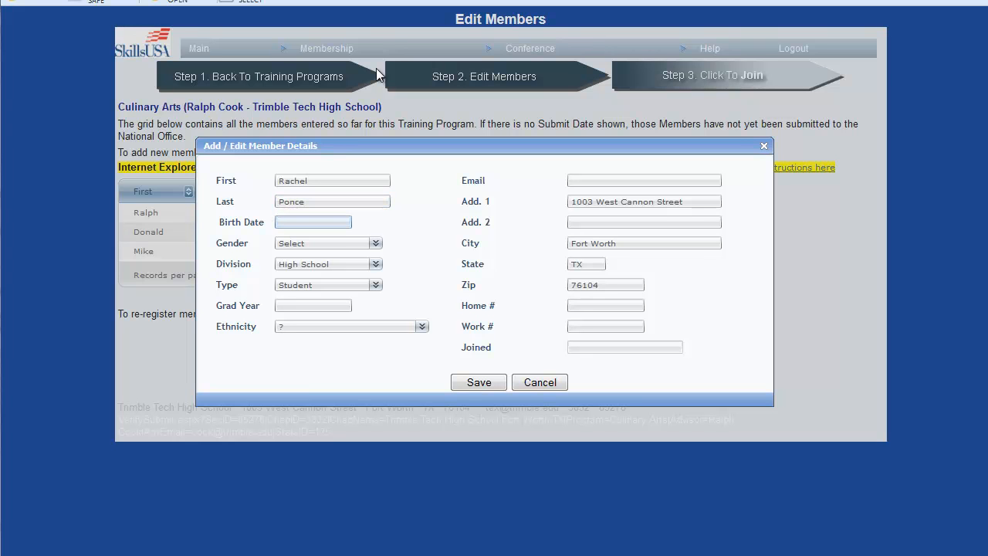
Step: Enter the third student's birth date and set the gender to Female, keeping the High School division and Student type
type("4/9/1998")
key("Tab")
key("f")
key("Tab")
Step: Set the third student's graduation year to 2015 and ethnicity to White/Caucasian
key("Tab")
key("Tab")
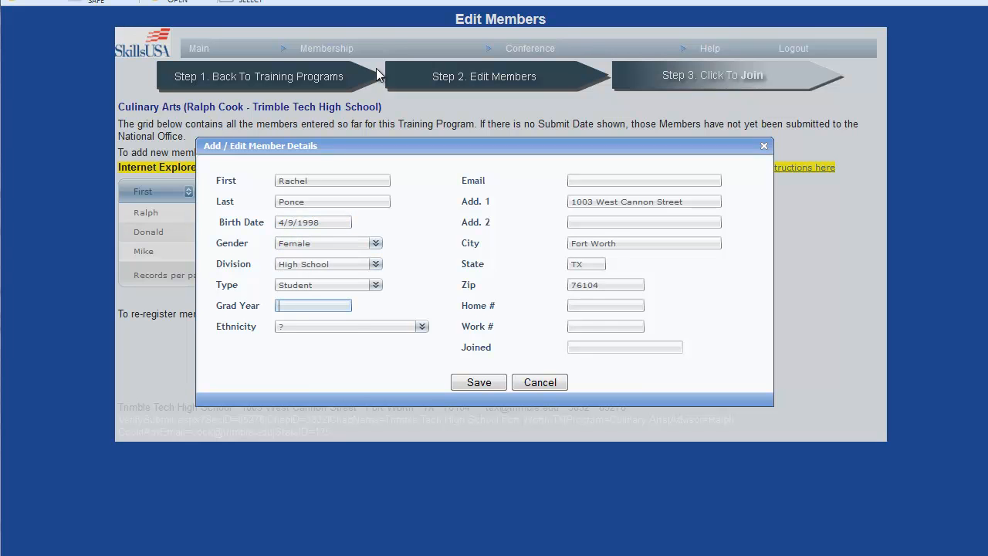
type("2015")
key("Tab")
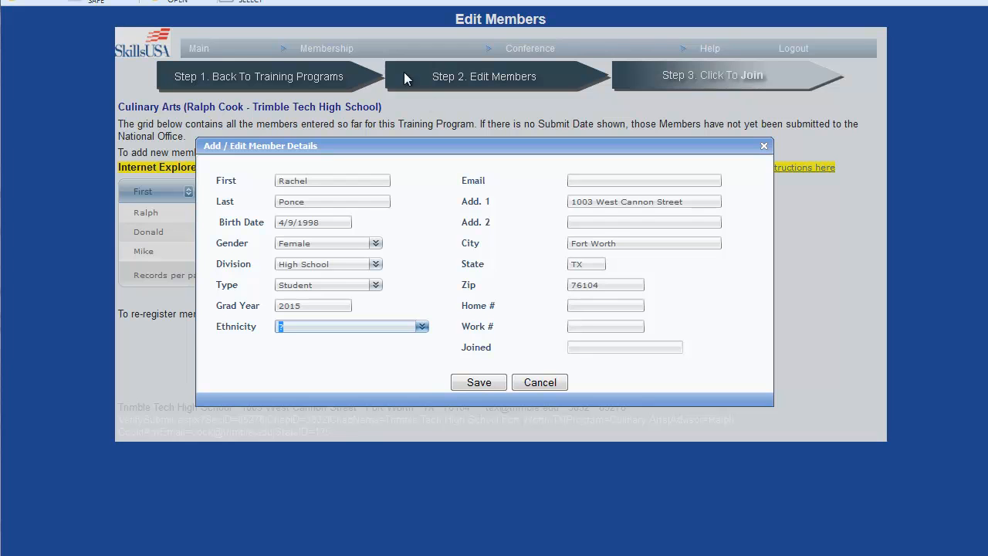
left_click(424, 330)
left_click(386, 382)
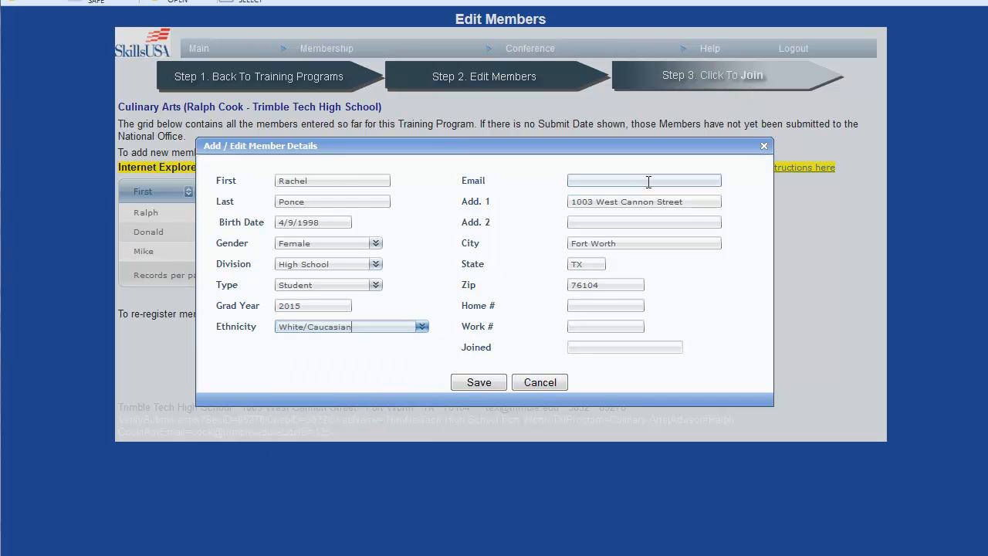
Step: Replace the third student's first address line with the student's street address and save the record
left_click(668, 203)
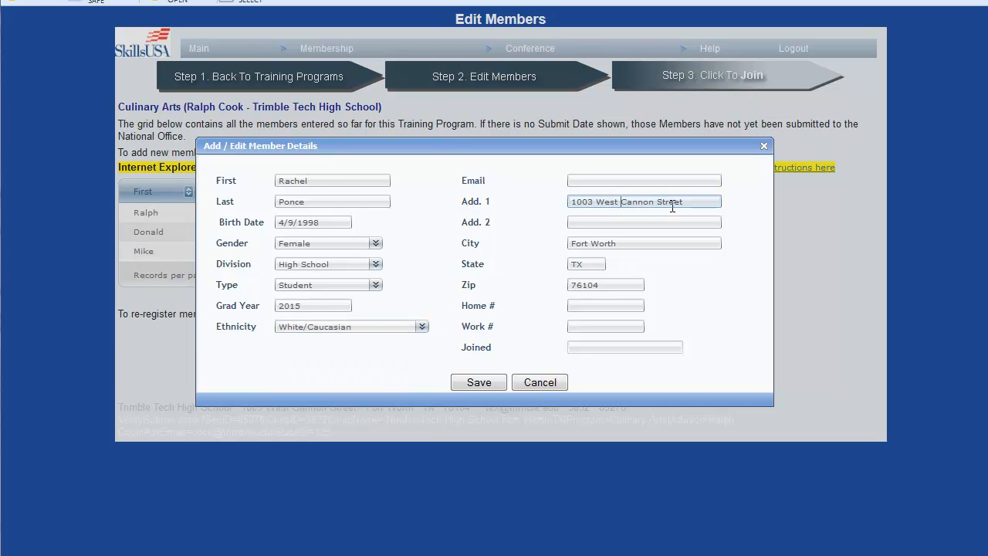
left_click(668, 203)
triple_click(683, 201)
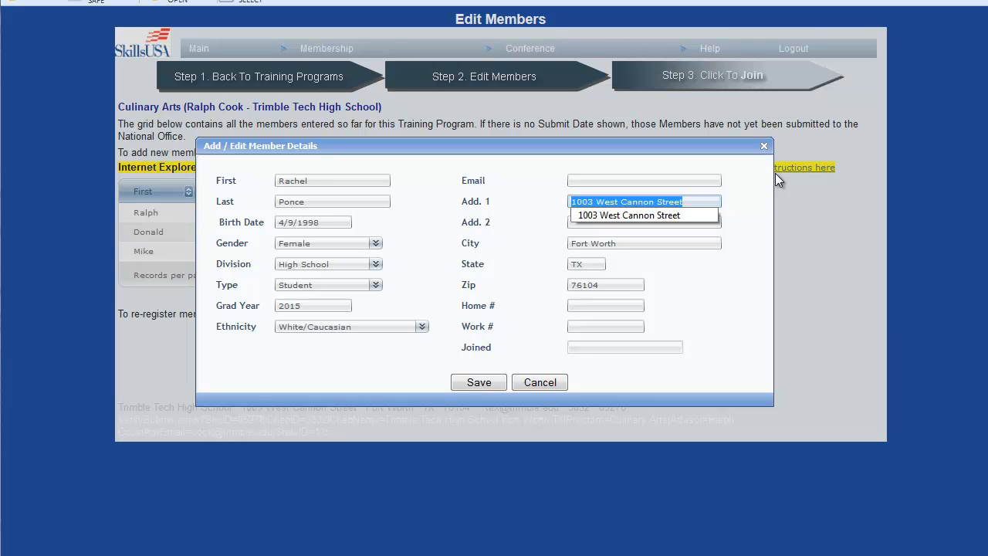
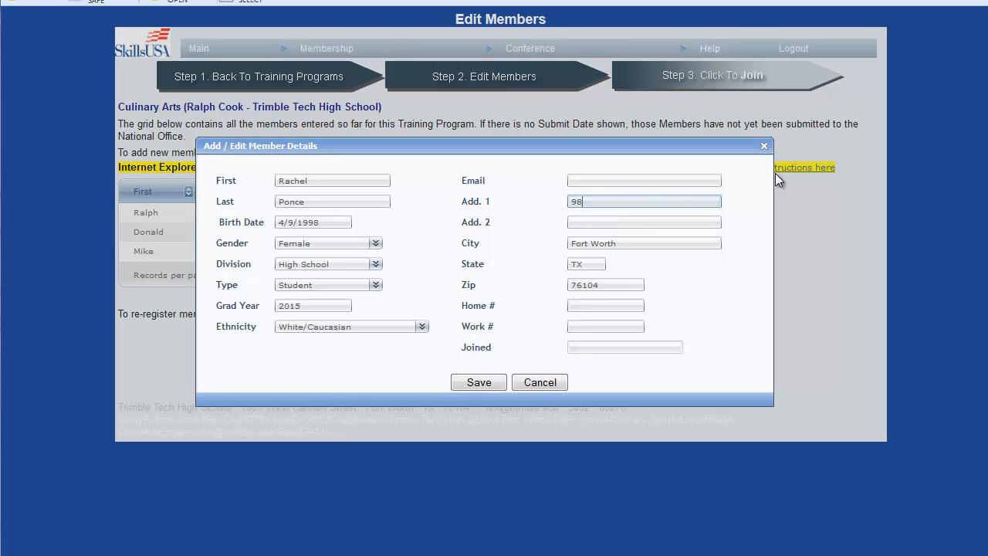
key("Tab")
key("Tab")
key("Tab")
key("Tab")
key("Tab")
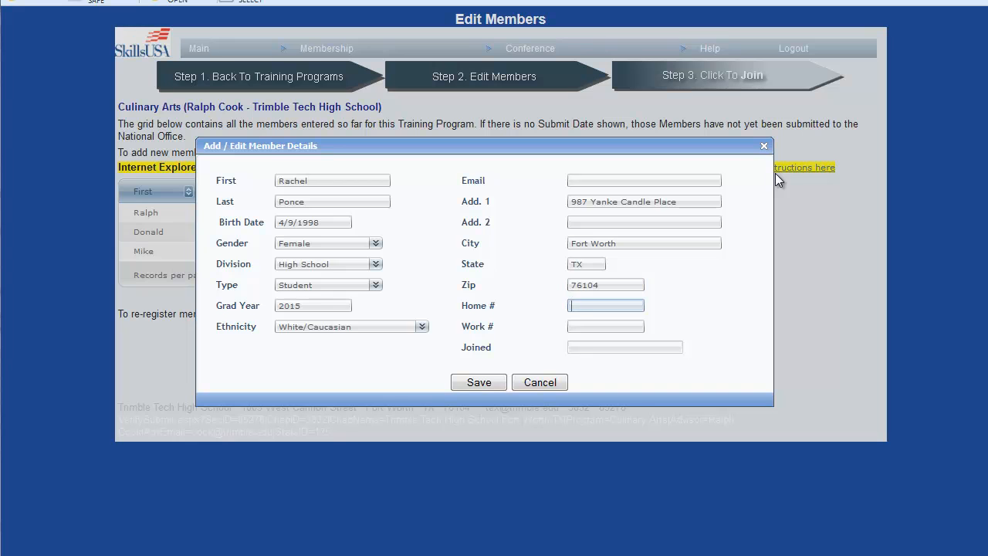
left_click(486, 382)
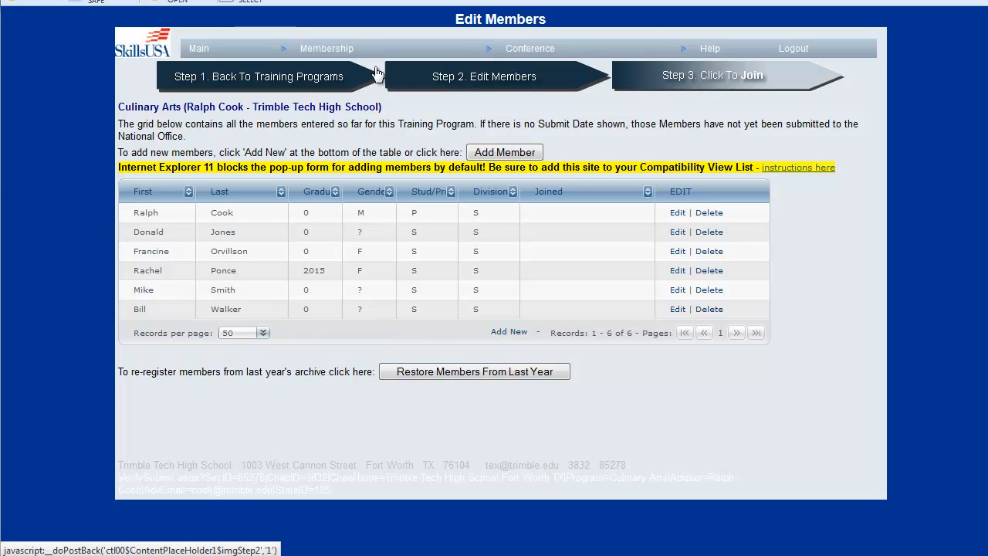
Step: Return to the training programs, reopen the Culinary Arts member list, and replace the last listed student's first name, saving the record
left_click(298, 78)
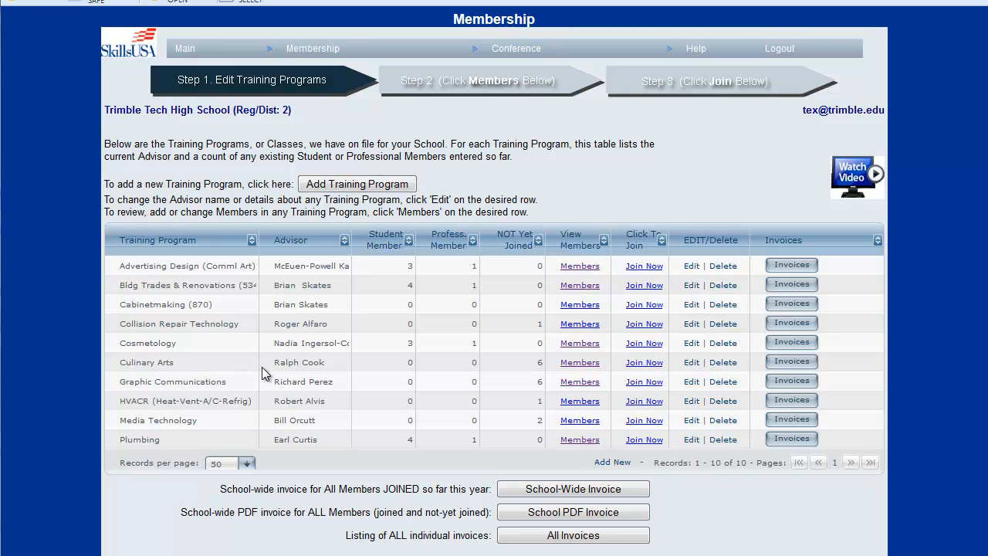
left_click(573, 364)
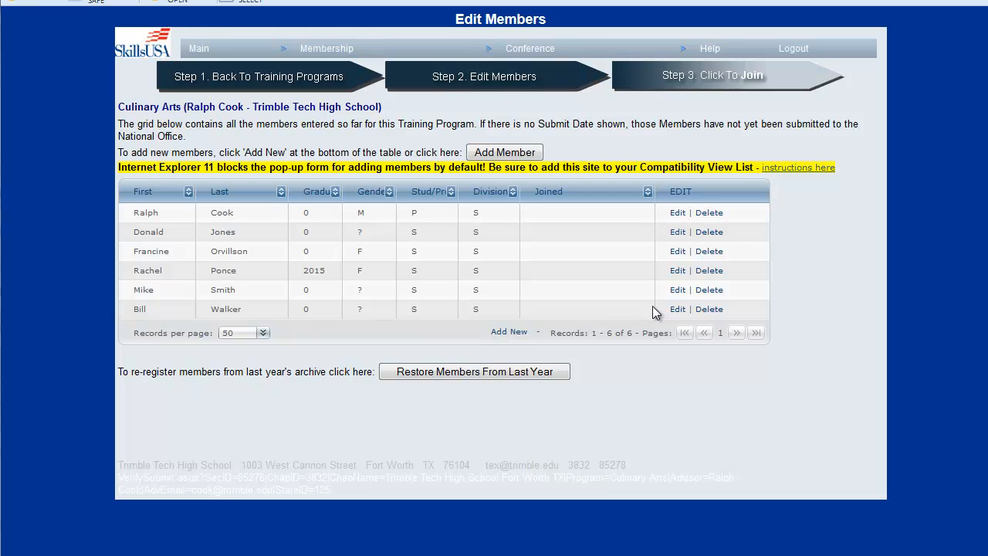
left_click(678, 310)
left_click(326, 183)
key("BackSpace")
key("BackSpace")
key("BackSpace")
key("BackSpace")
type("William")
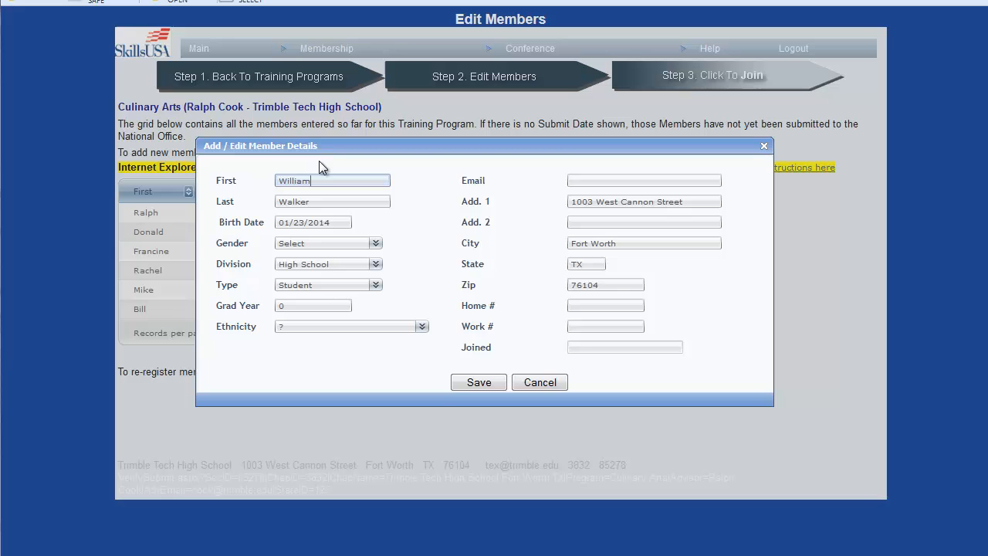
left_click(480, 383)
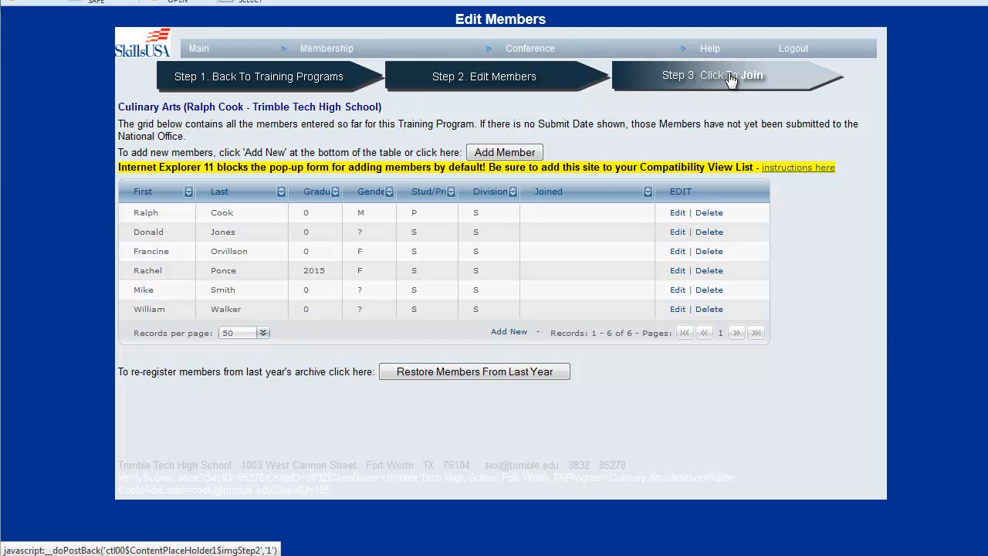
Step: Return to the training programs and open the Join Now page for Culinary Arts, dismissing the form-fill prompt
left_click(296, 77)
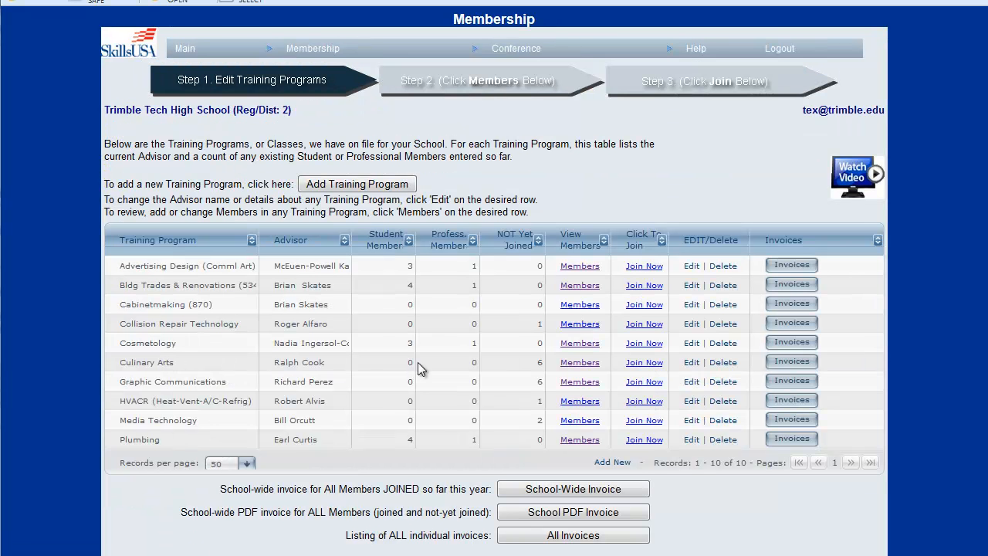
left_click(642, 362)
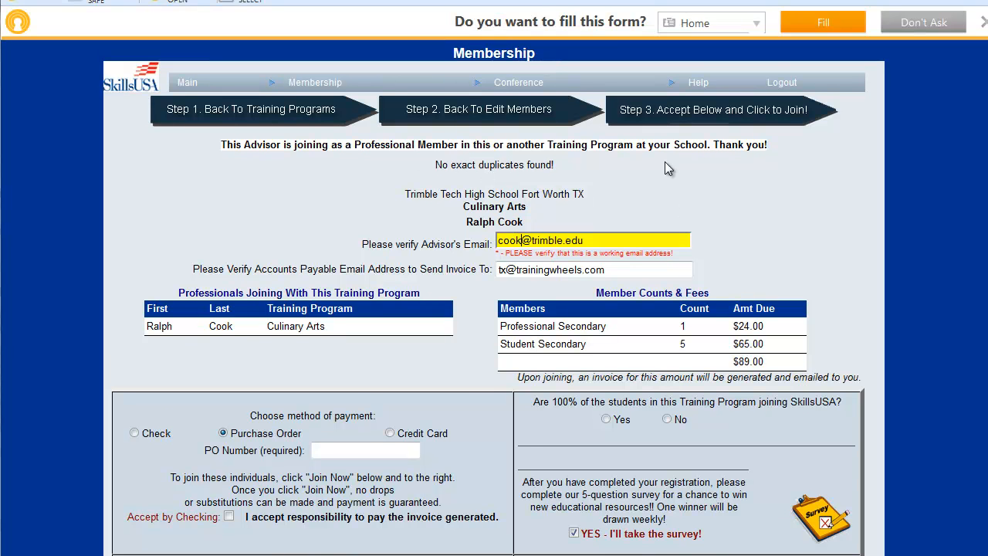
left_click(984, 22)
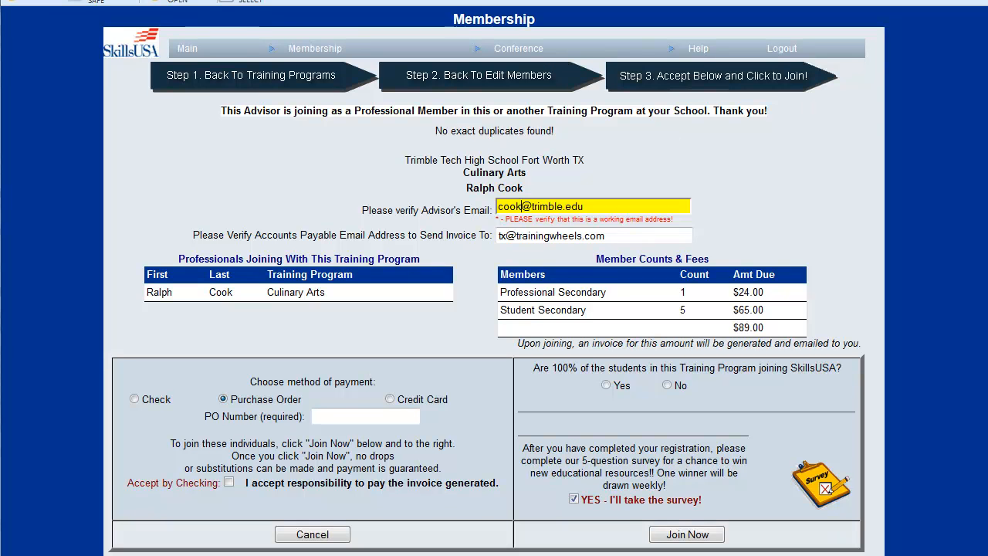
Step: Correct the part of the advisor's e-mail address before the domain
key("BackSpace")
key("BackSpace")
key("BackSpace")
key("BackSpace")
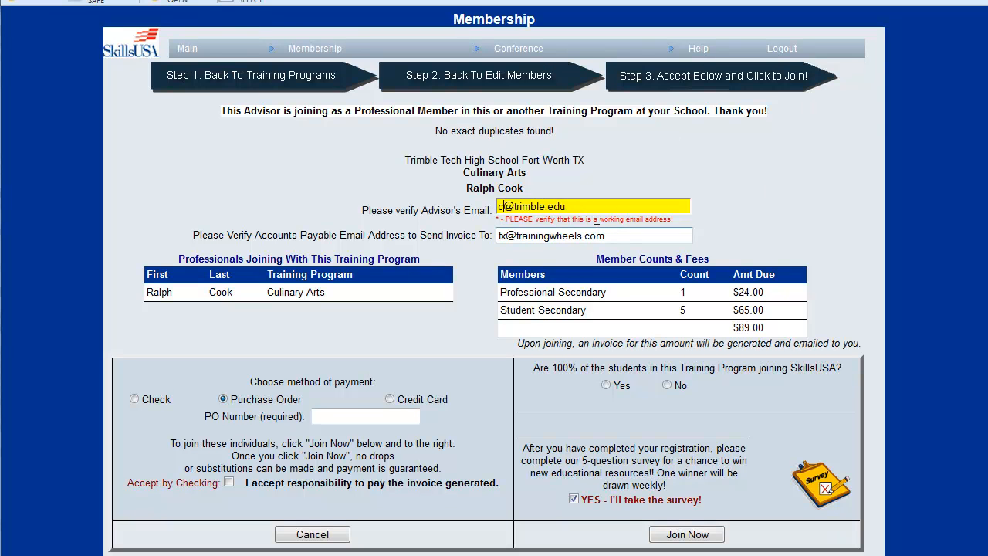
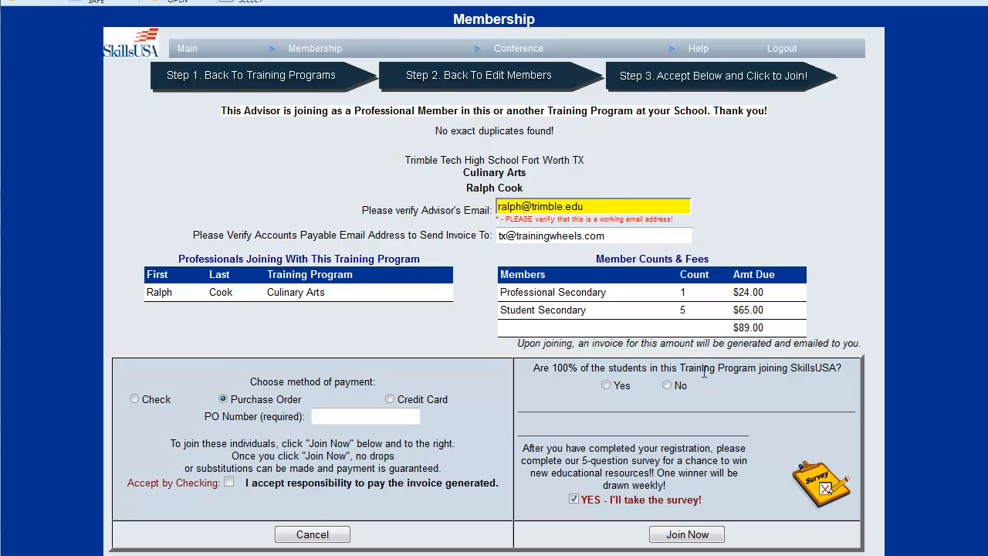
Step: Answer Yes to all students in the program joining and enter the purchase order number for the Purchase Order payment
left_click(622, 387)
left_click(321, 415)
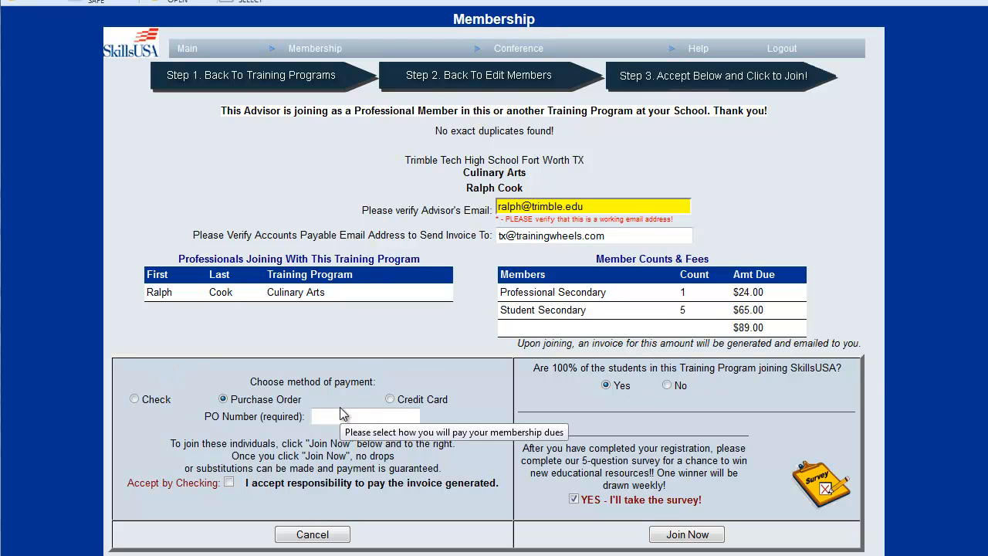
type("PO74")
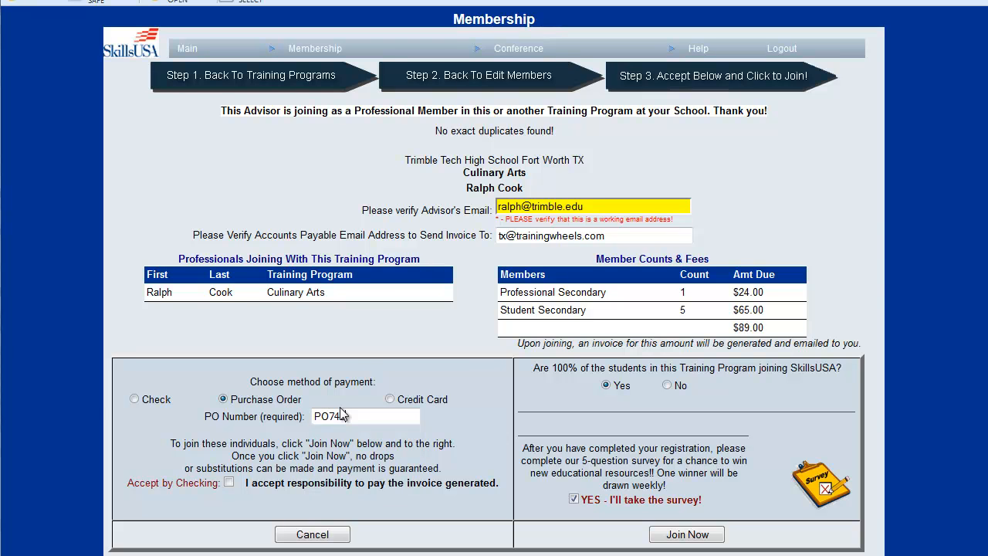
type("3")
Step: Accept responsibility to pay the invoice, opt out of the survey, and submit the Culinary Arts members to join
left_click(229, 481)
left_click_drag(376, 469, 571, 496)
left_click(411, 460)
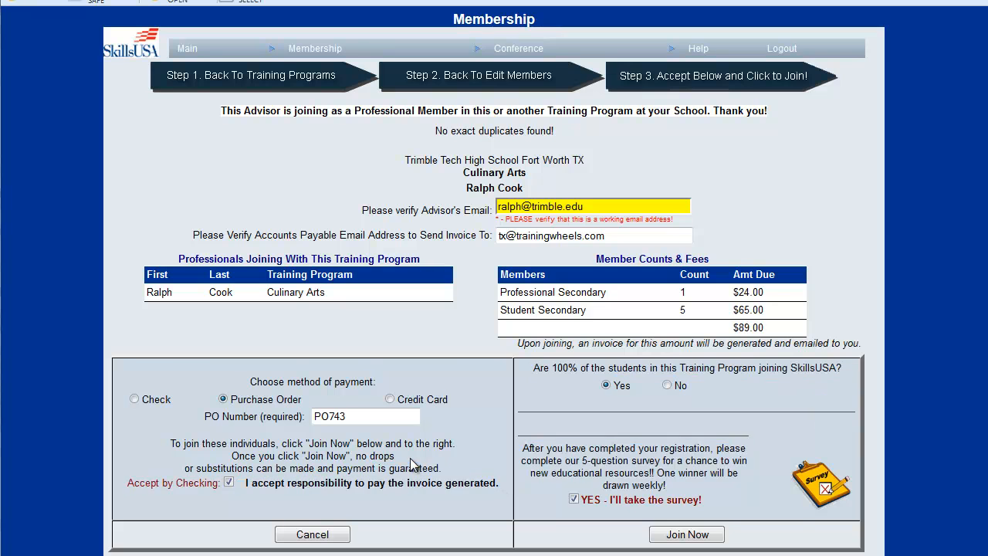
left_click(574, 499)
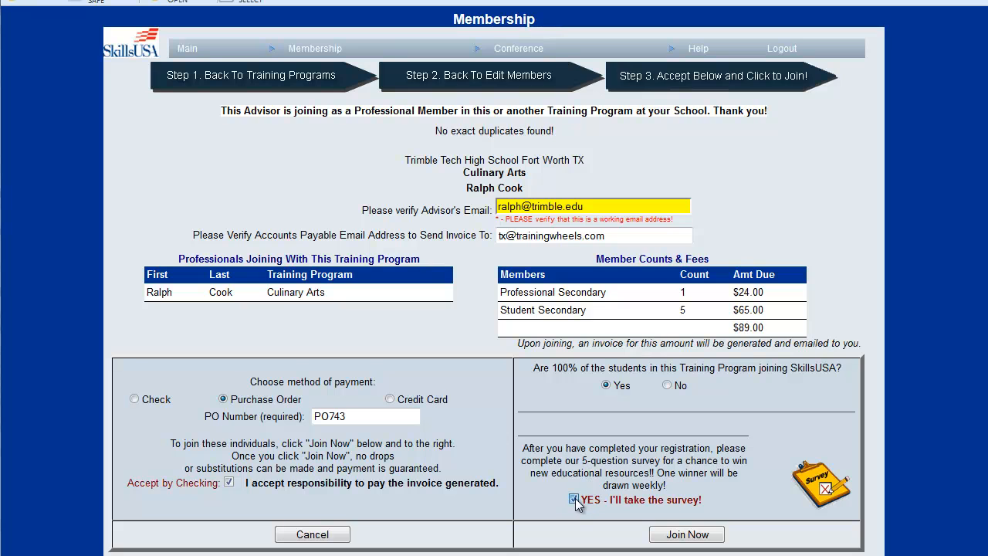
left_click(679, 535)
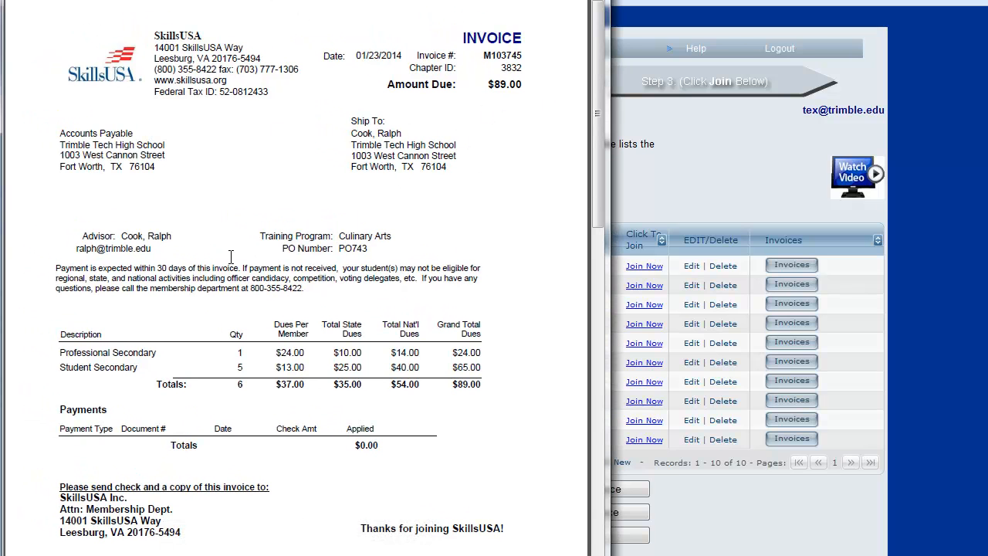
Step: Review the Culinary Arts invoice's dues breakdown and list of submitted members, and close it
scroll(403, 241, "down", 3)
scroll(402, 241, "down", 10)
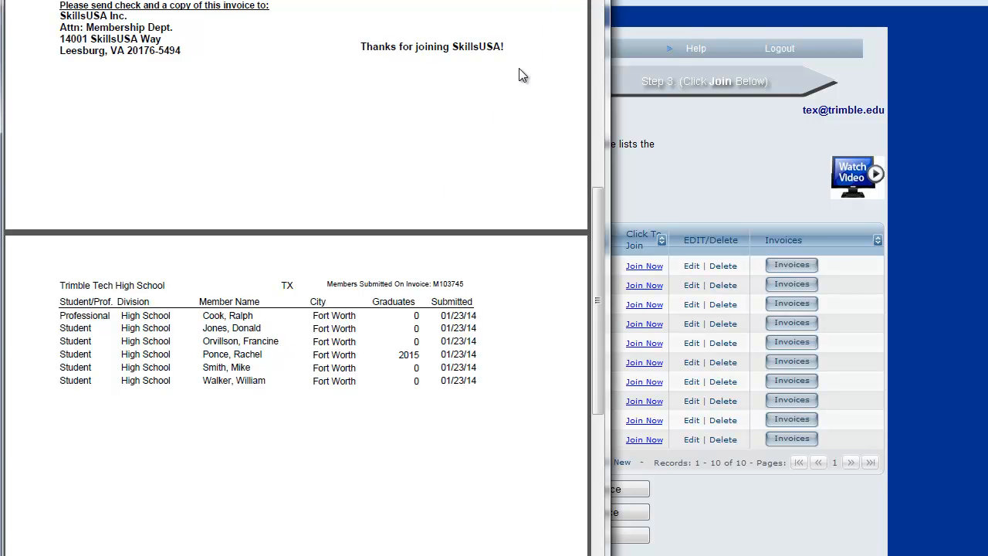
scroll(426, 176, "up", 11)
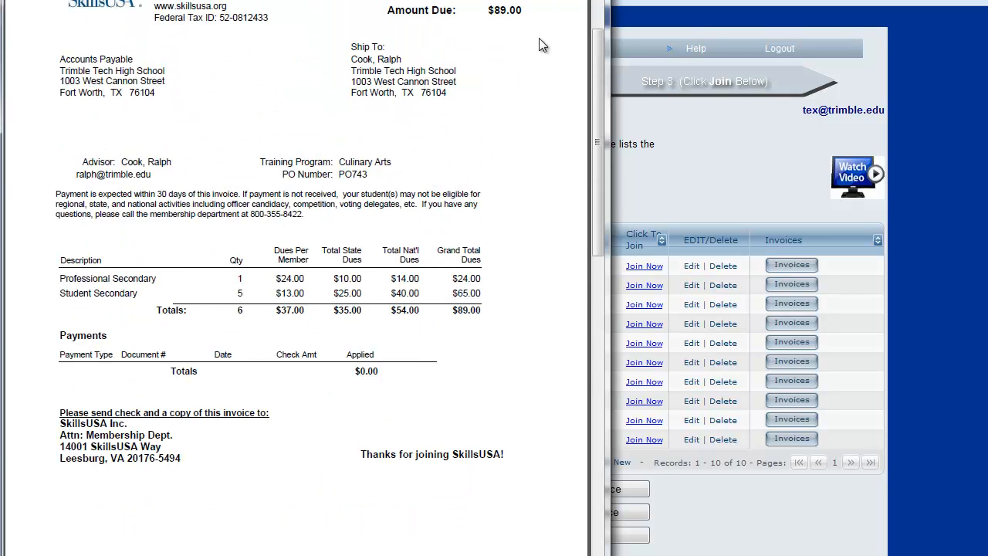
left_click(593, 0)
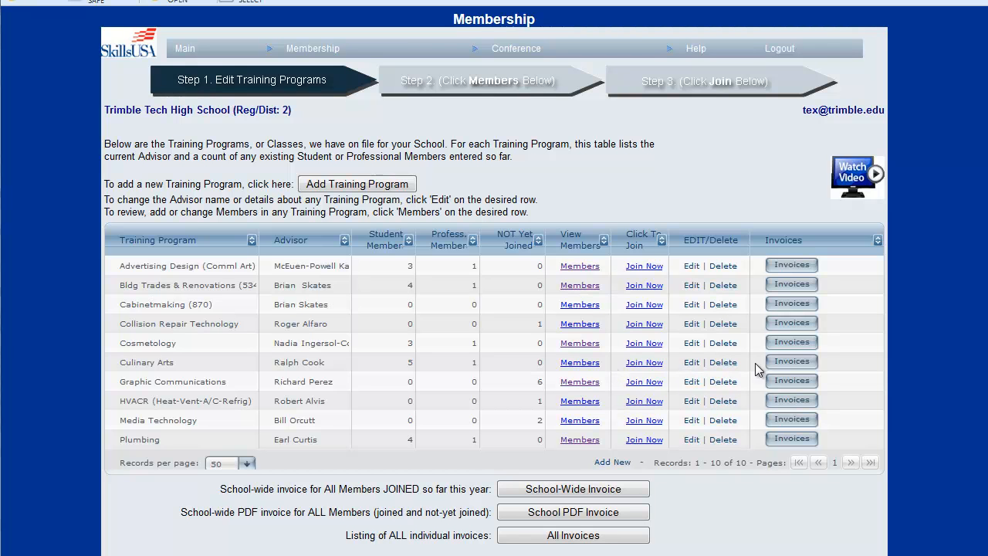
Step: View the invoice listed under the Culinary Arts program's invoices, and close the invoice list
left_click(779, 361)
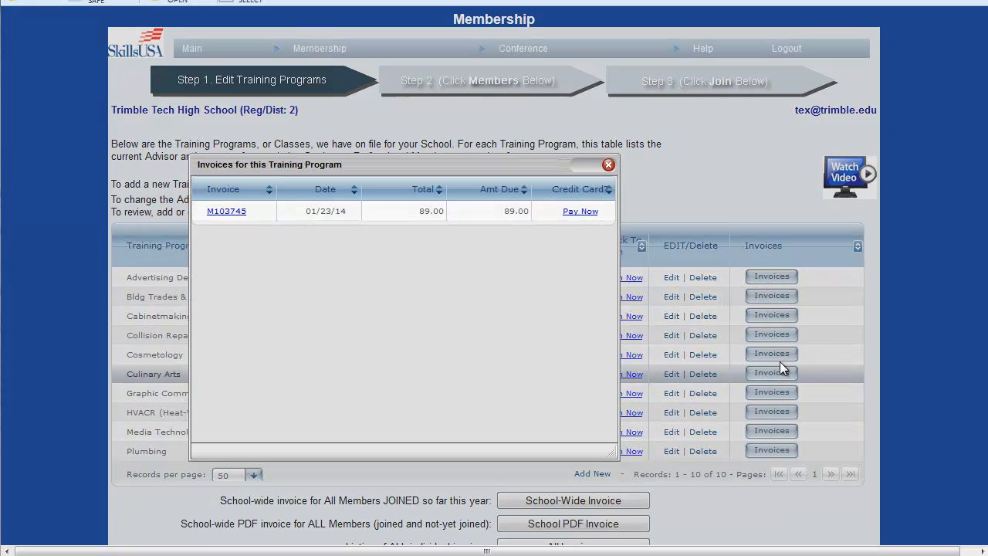
left_click(235, 216)
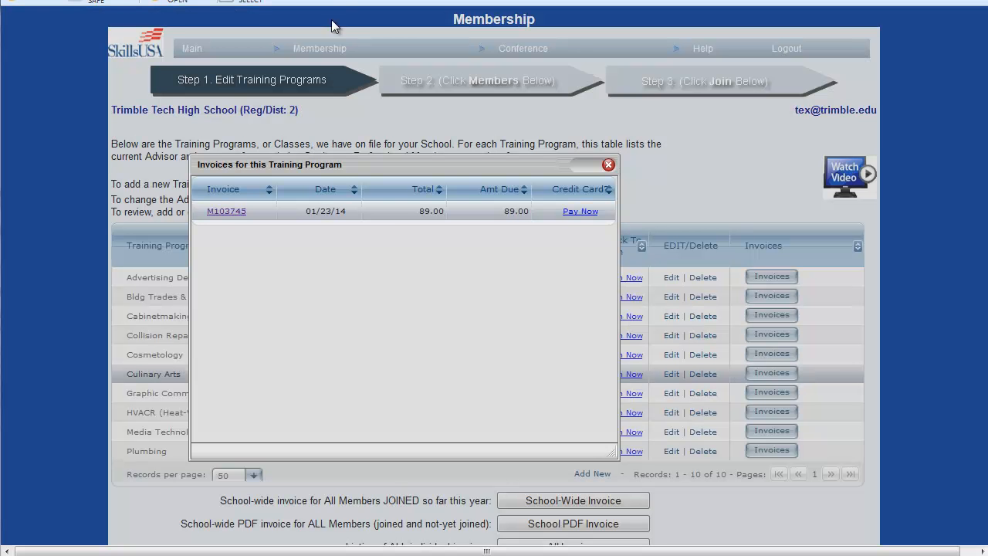
left_click(608, 165)
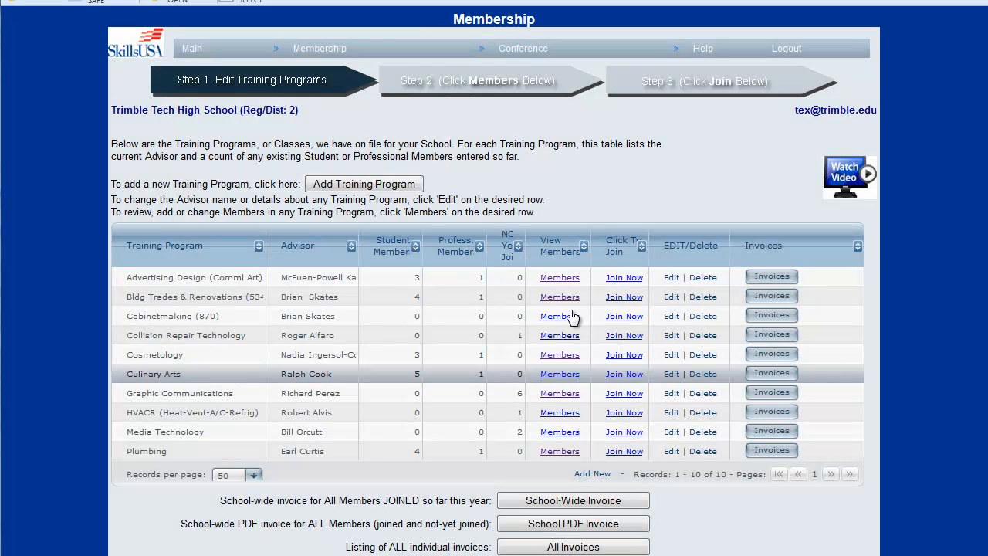
Step: Set the graduation year to 2015 for the member in the third row of the Culinary Arts list and save
left_click(561, 376)
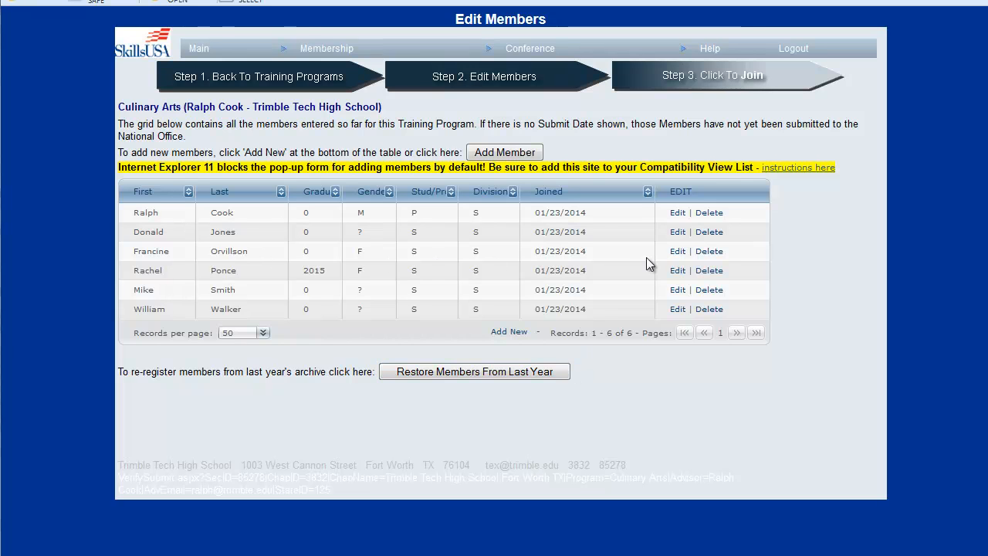
left_click(677, 251)
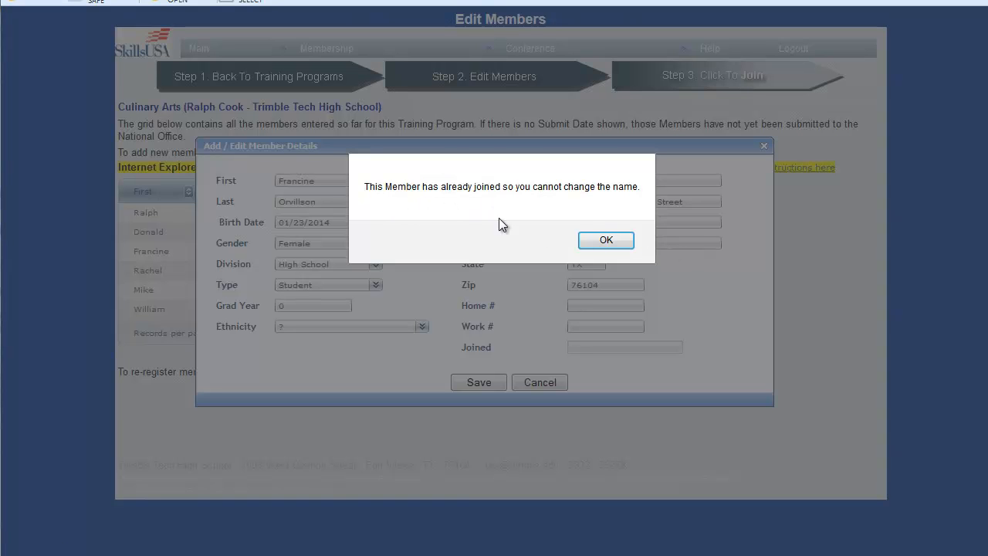
left_click(596, 239)
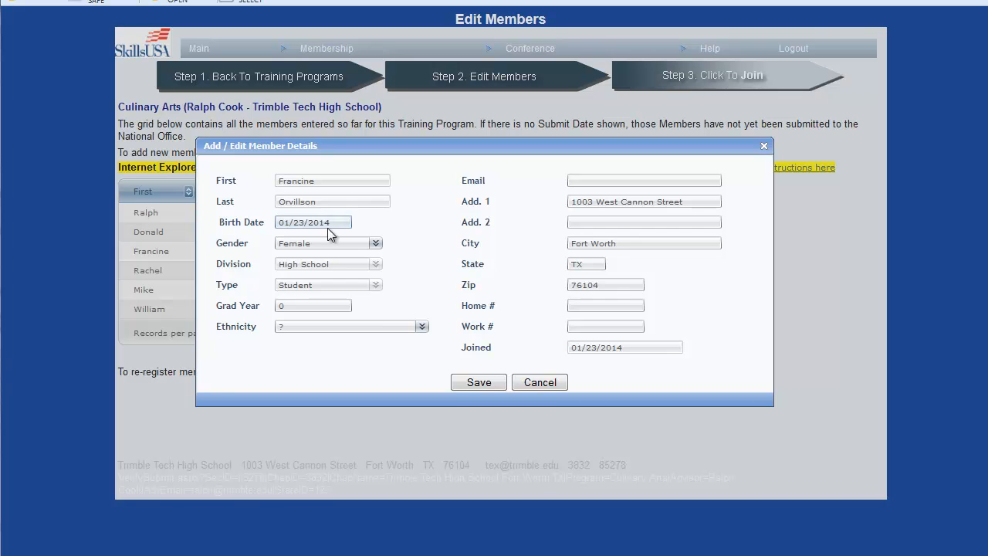
left_click(375, 246)
left_click(374, 245)
left_click(312, 308)
key("BackSpace")
type("2015")
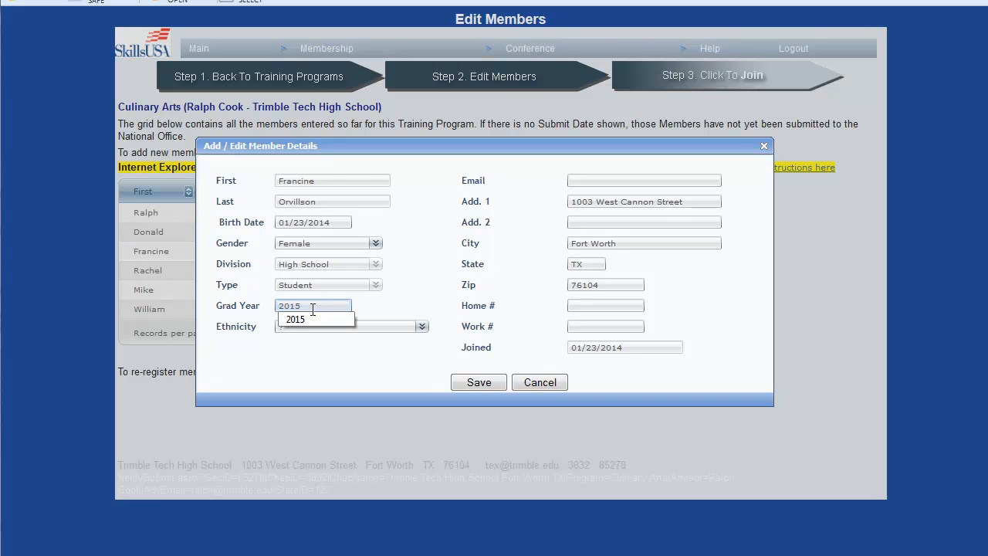
left_click(417, 245)
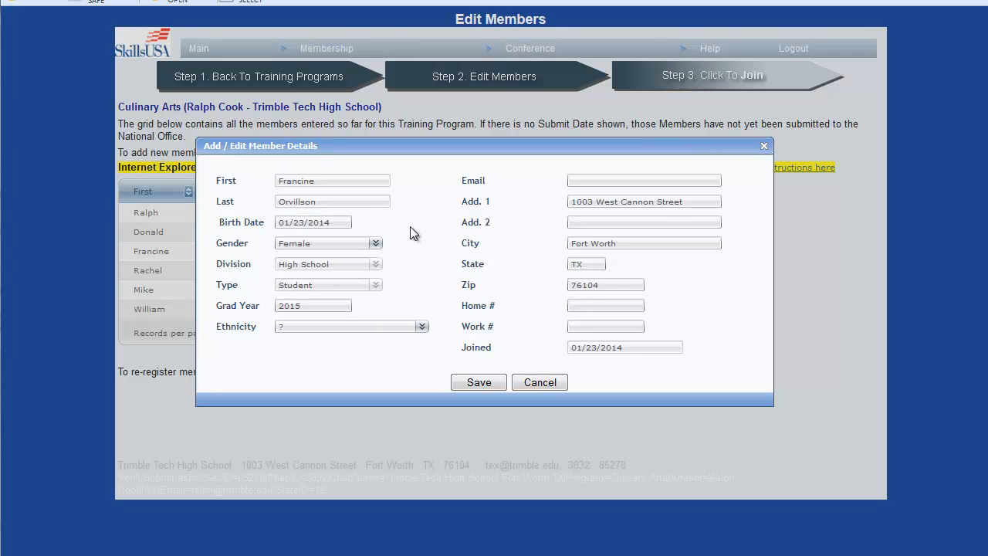
left_click(483, 384)
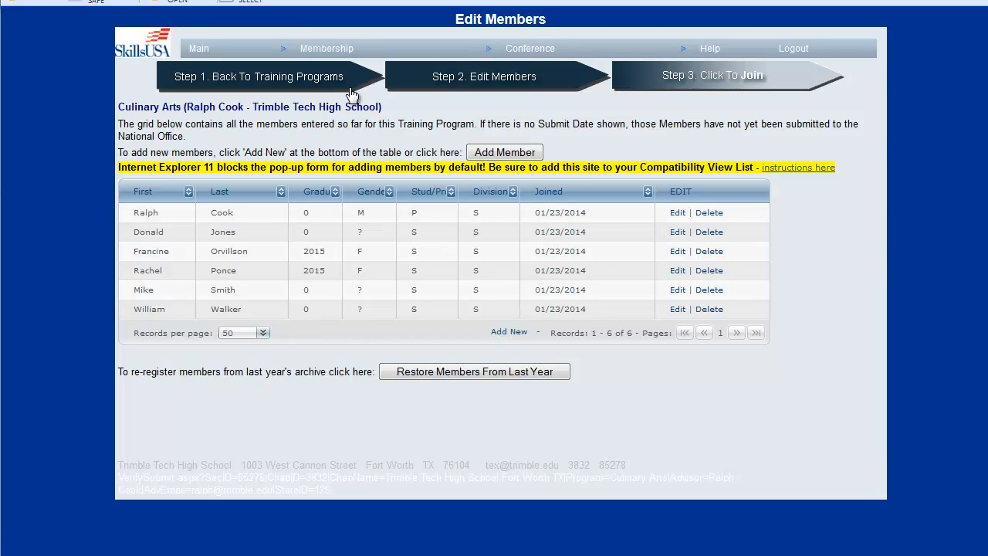
Step: Return to the training programs and review the school-wide invoice for all members joined this year, closing it when done
left_click(276, 77)
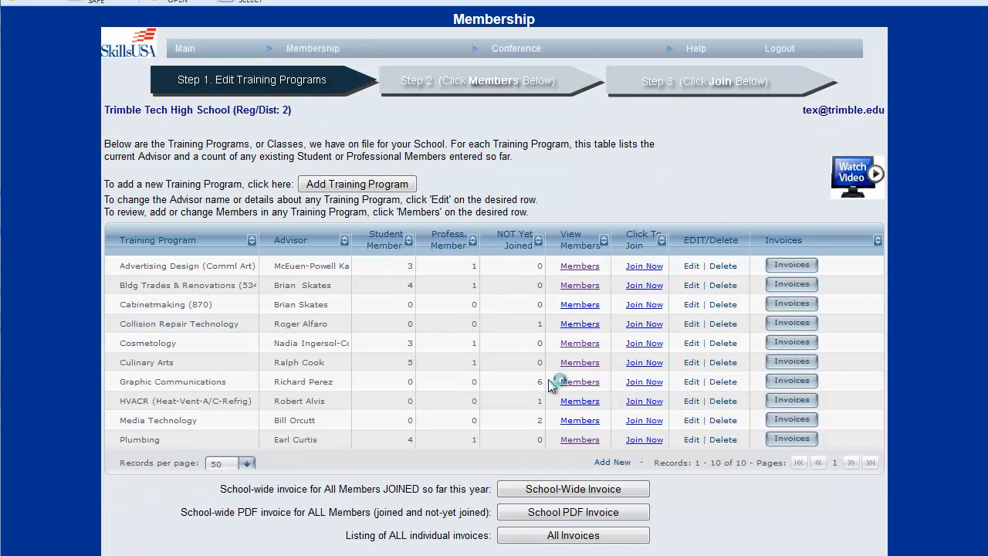
scroll(525, 324, "down", 1)
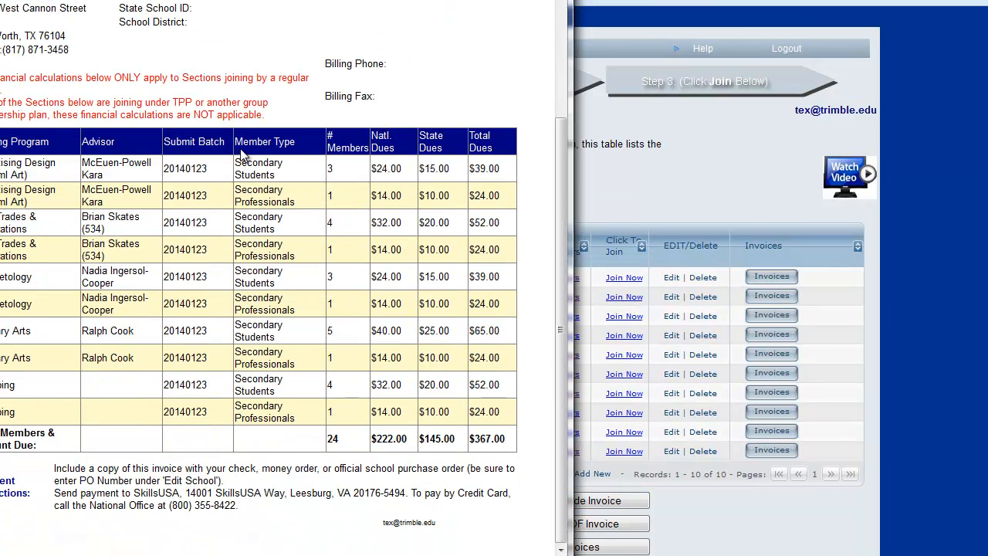
left_click(553, 1)
Step: Examine the school-wide PDF invoice's submitted and not-yet-submitted training programs, and close it
left_click(595, 530)
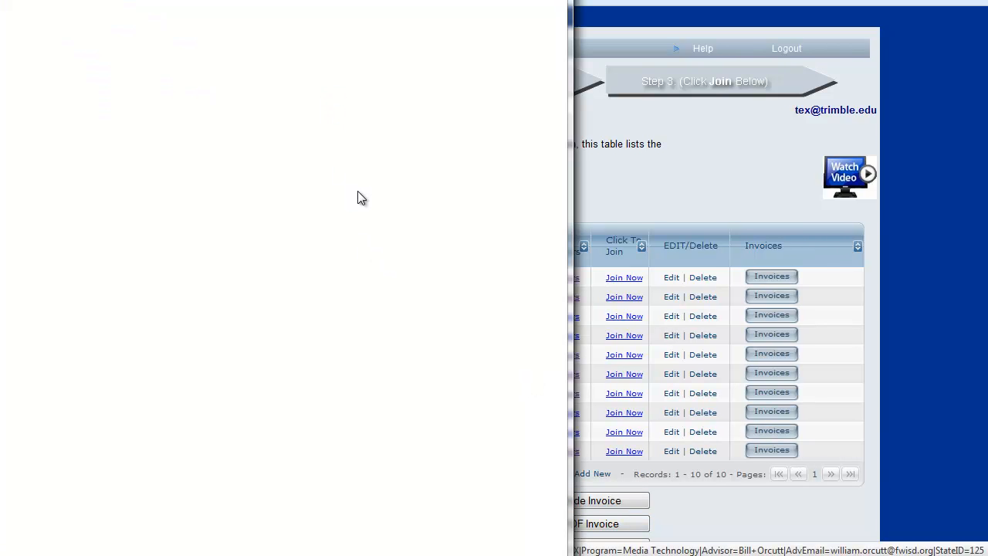
scroll(110, 288, "down", 1)
left_click_drag(39, 252, 295, 318)
scroll(116, 307, "down", 4)
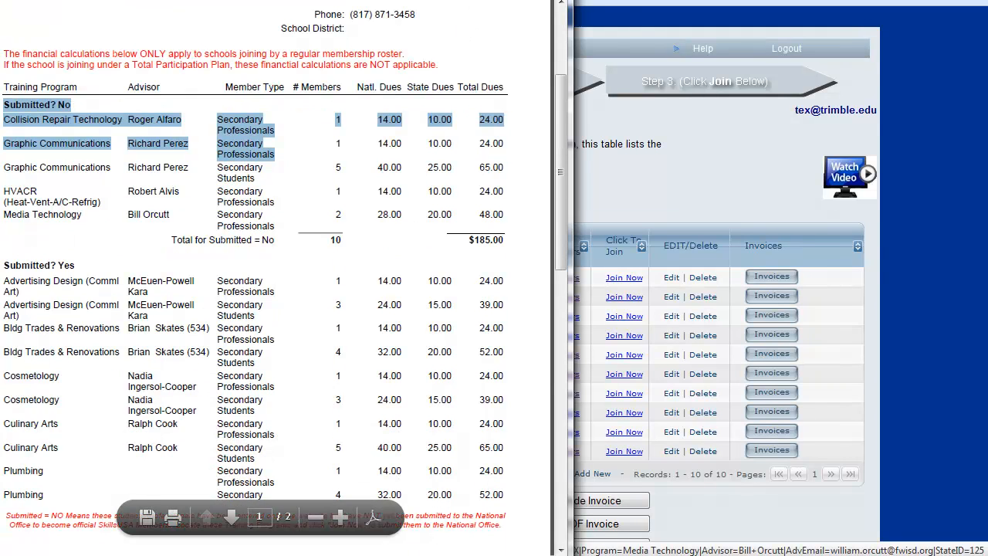
left_click(557, 0)
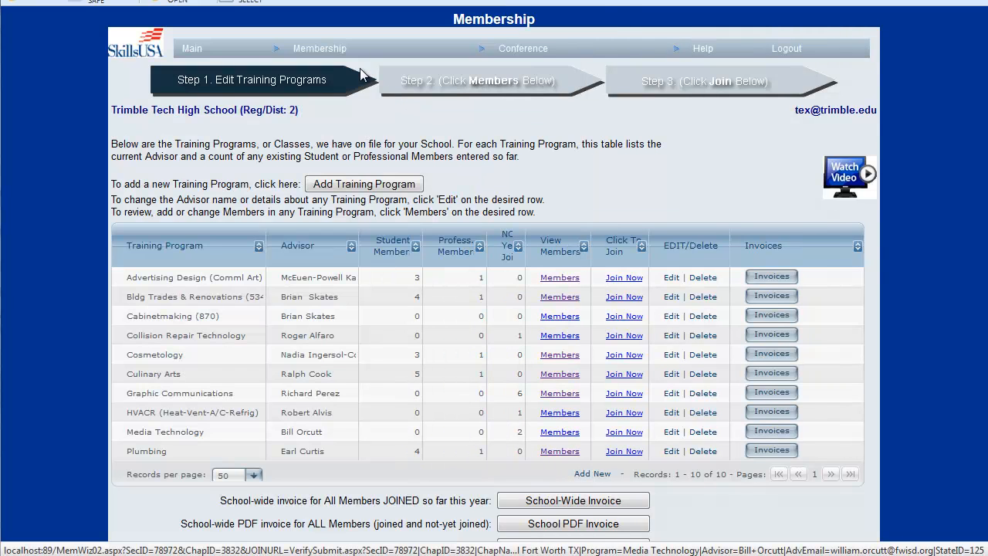
Step: Bring up the list of available Membership functions
mouse_move(339, 47)
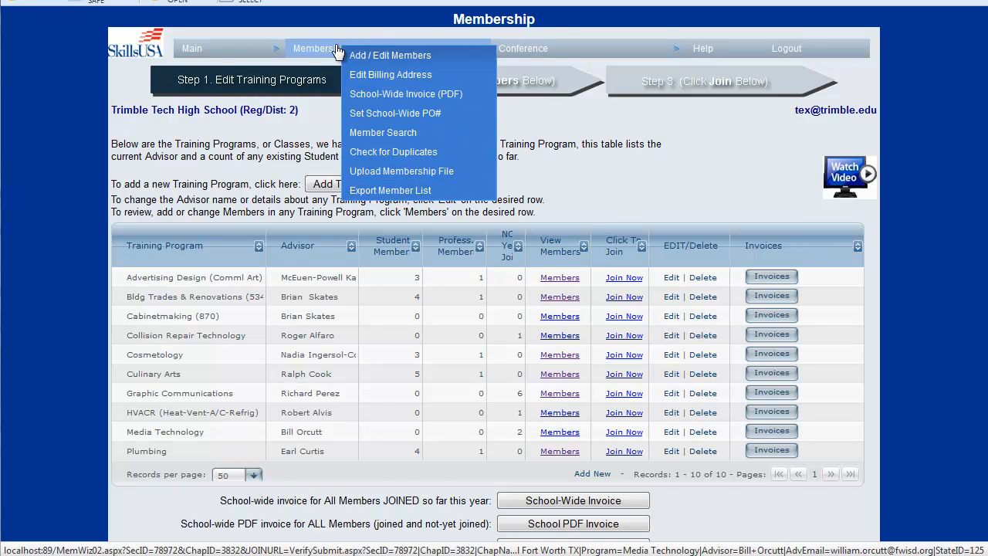